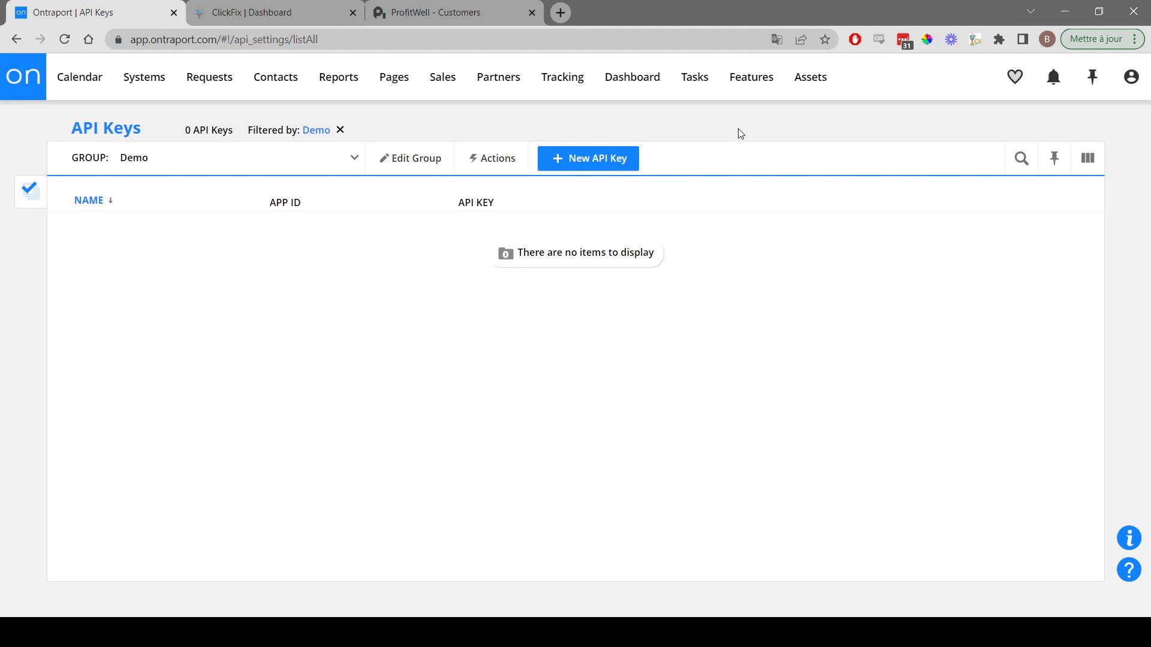
# Open the Ontraport API instructions and key manager from the account's administration settings for integrations.
pyautogui.click(1130, 76)
pyautogui.click(928, 218)
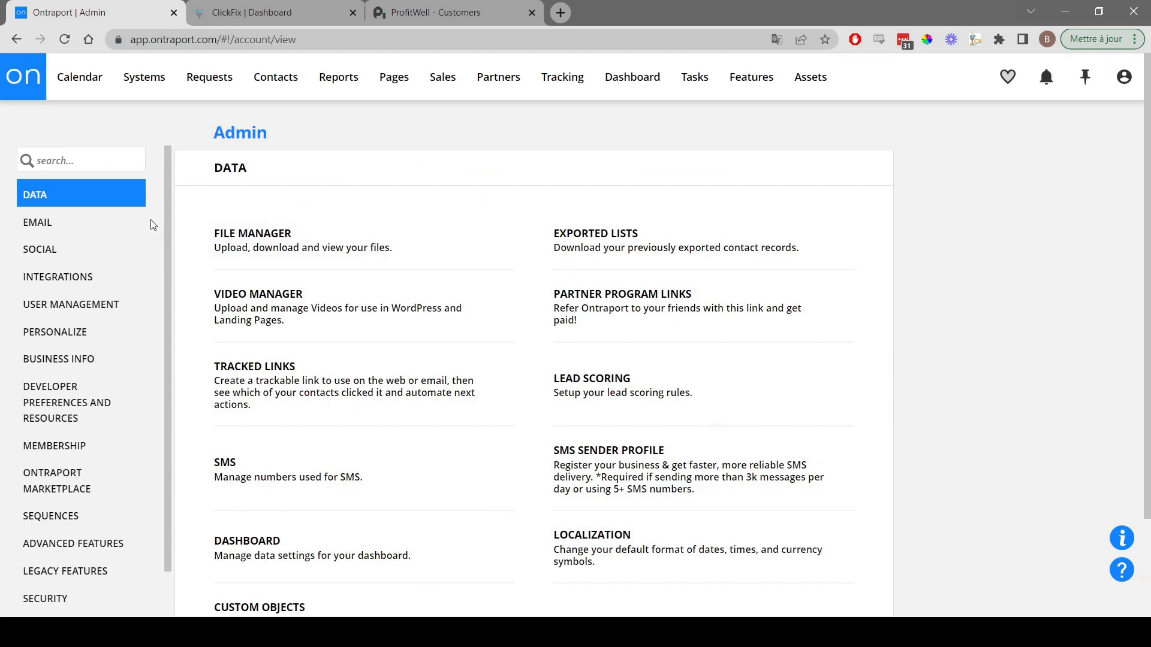
pyautogui.click(46, 283)
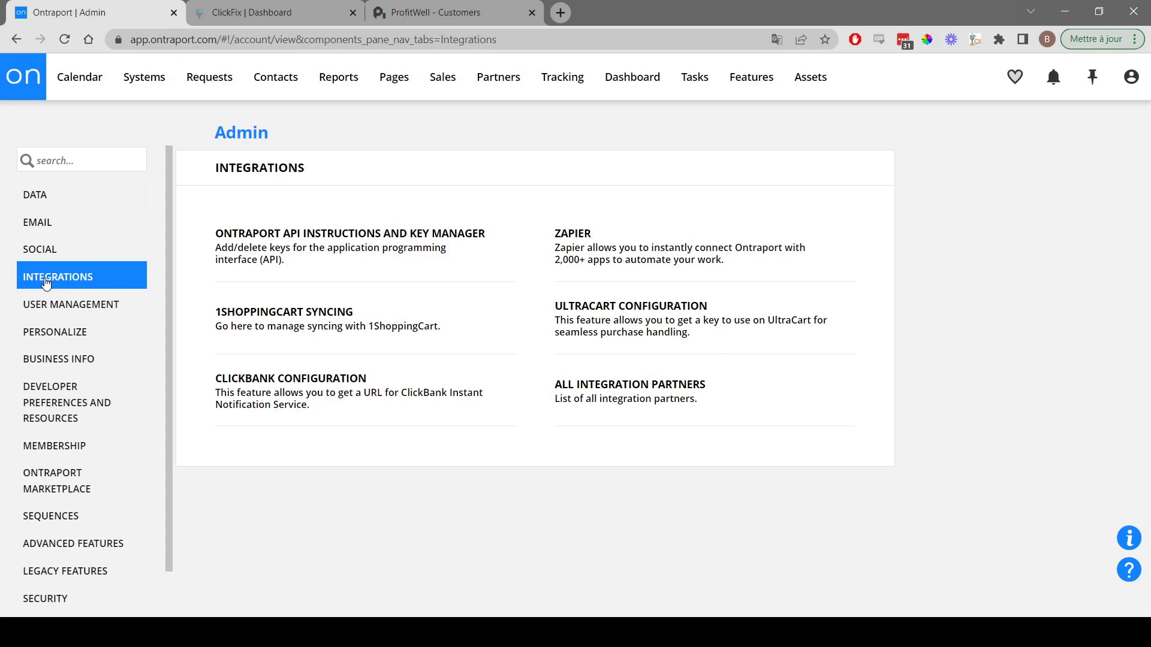
pyautogui.click(357, 246)
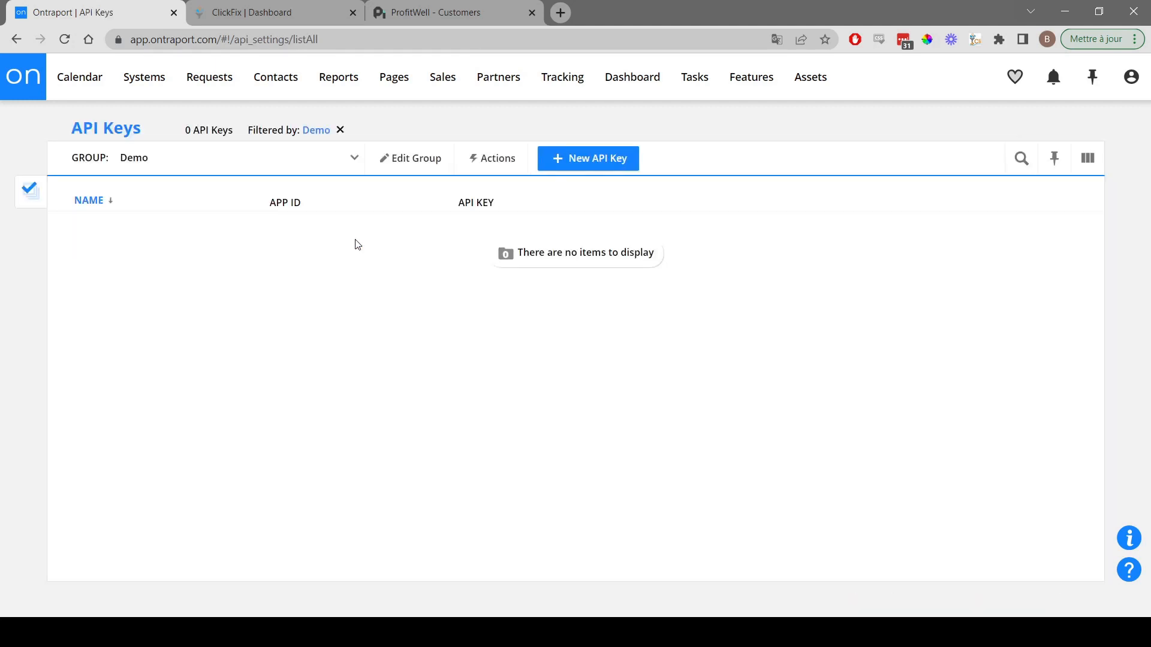
# Start a new API key, assign its contact owner and enable the add, search, delete contacts, manage fields and create key permissions.
pyautogui.click(584, 159)
pyautogui.click(406, 216)
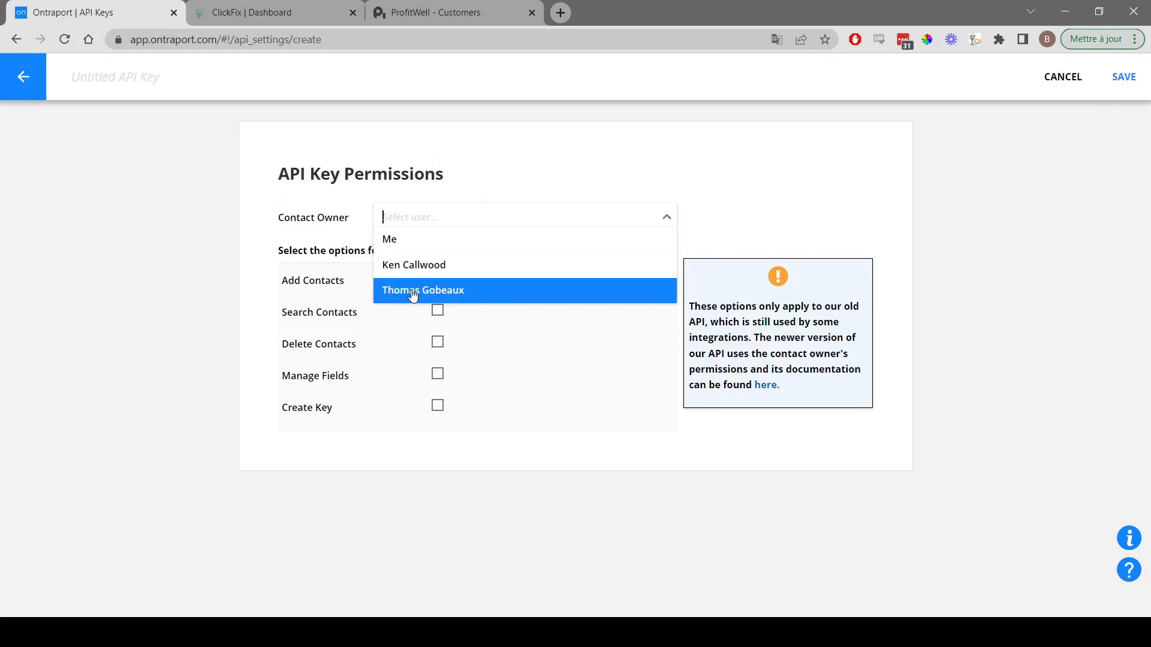
pyautogui.click(411, 292)
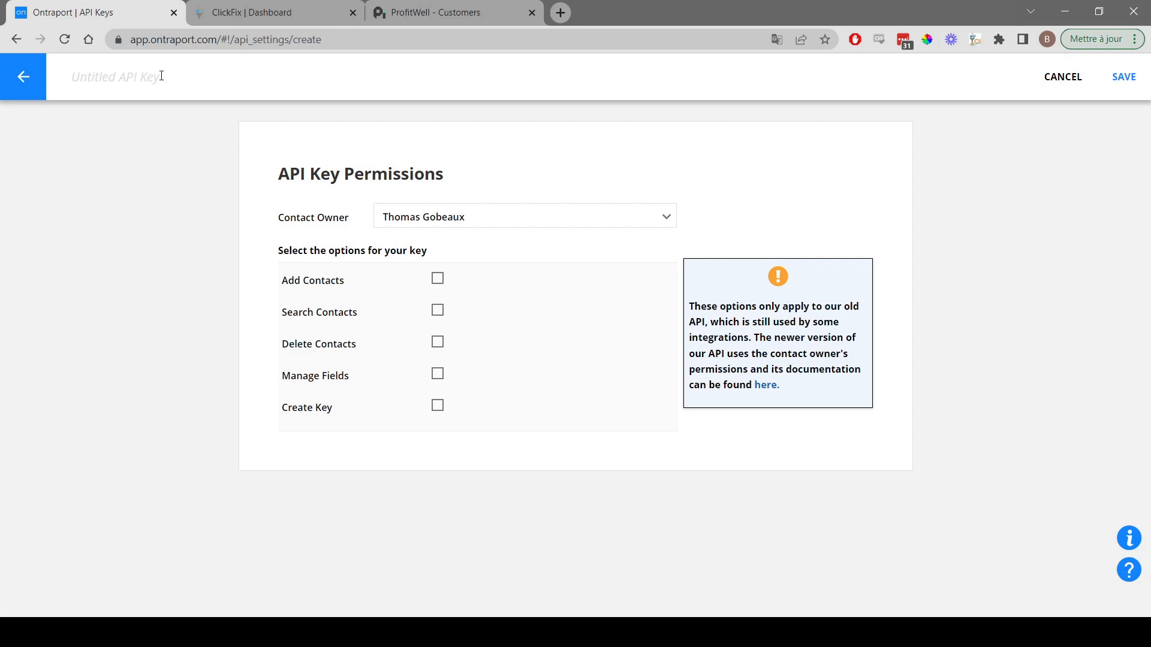
pyautogui.click(437, 279)
pyautogui.click(437, 310)
pyautogui.click(441, 371)
pyautogui.click(438, 341)
pyautogui.click(439, 408)
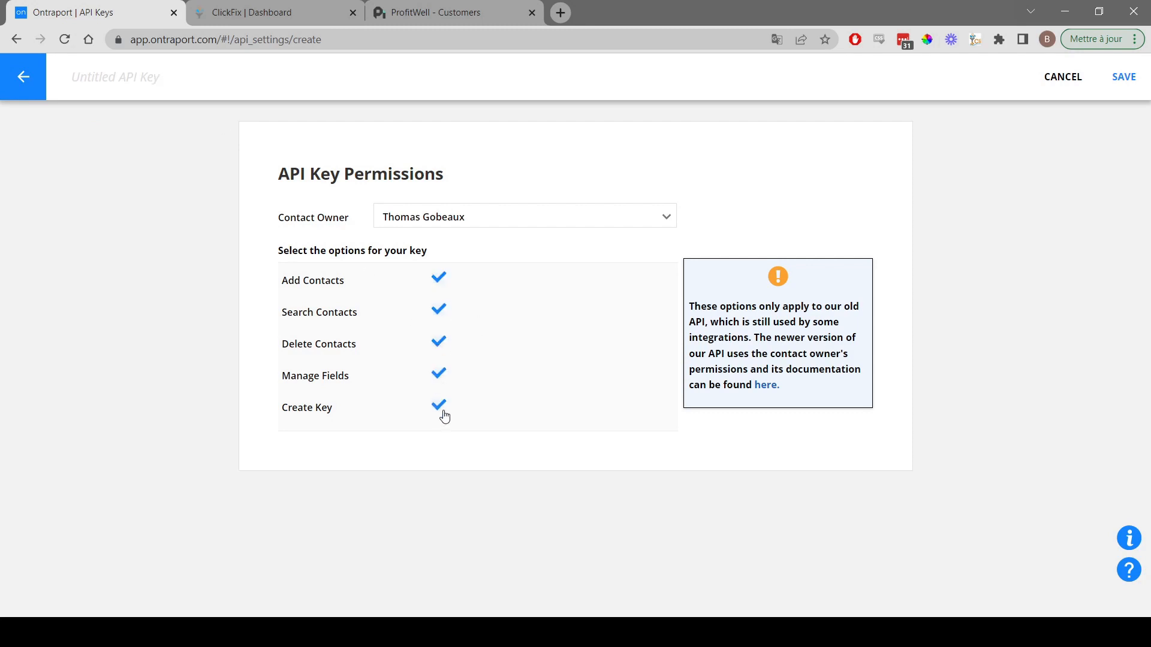
# Save the new API key under the name Demo ProfitWell and reopen its details.
pyautogui.click(95, 66)
pyautogui.write('Demo ProfitWell')
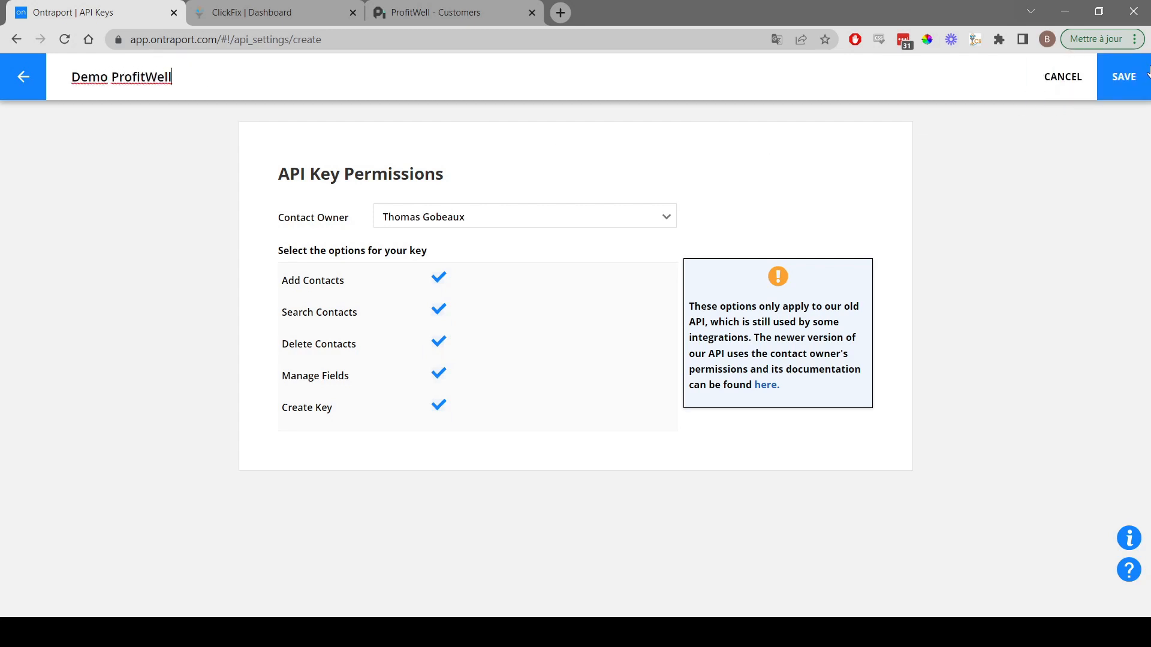
pyautogui.click(1124, 77)
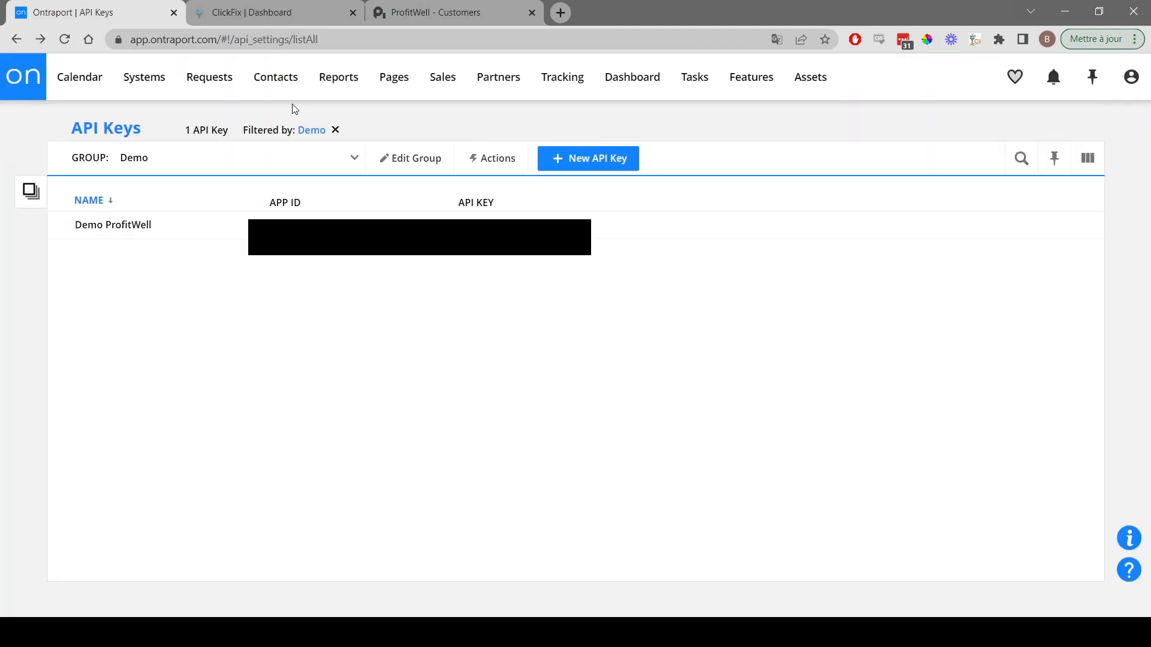
pyautogui.click(107, 228)
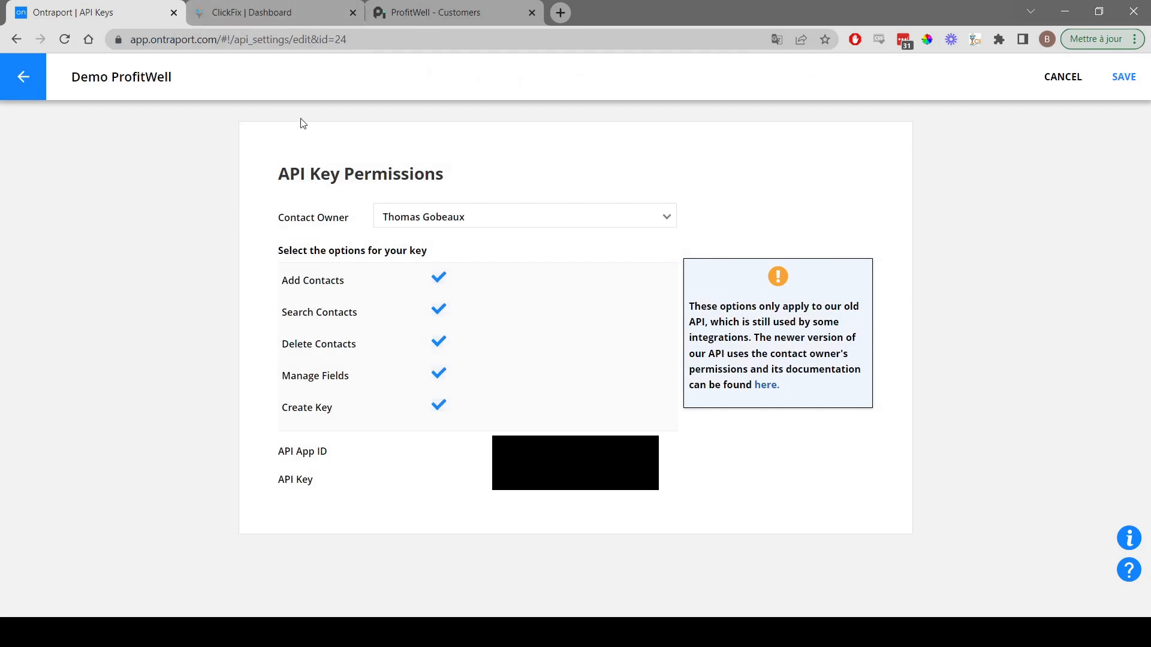
# Switch to ClickFix, open the Ontraport API keys page and enter Demo ProfitWell as the key name.
pyautogui.click(233, 6)
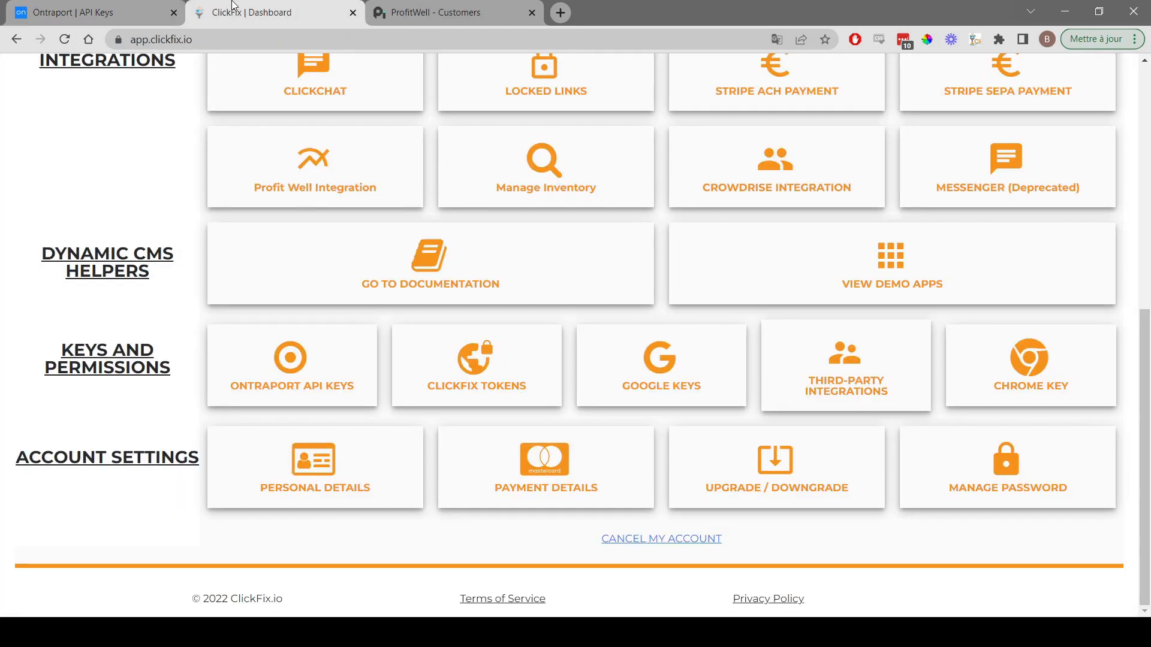
pyautogui.click(307, 351)
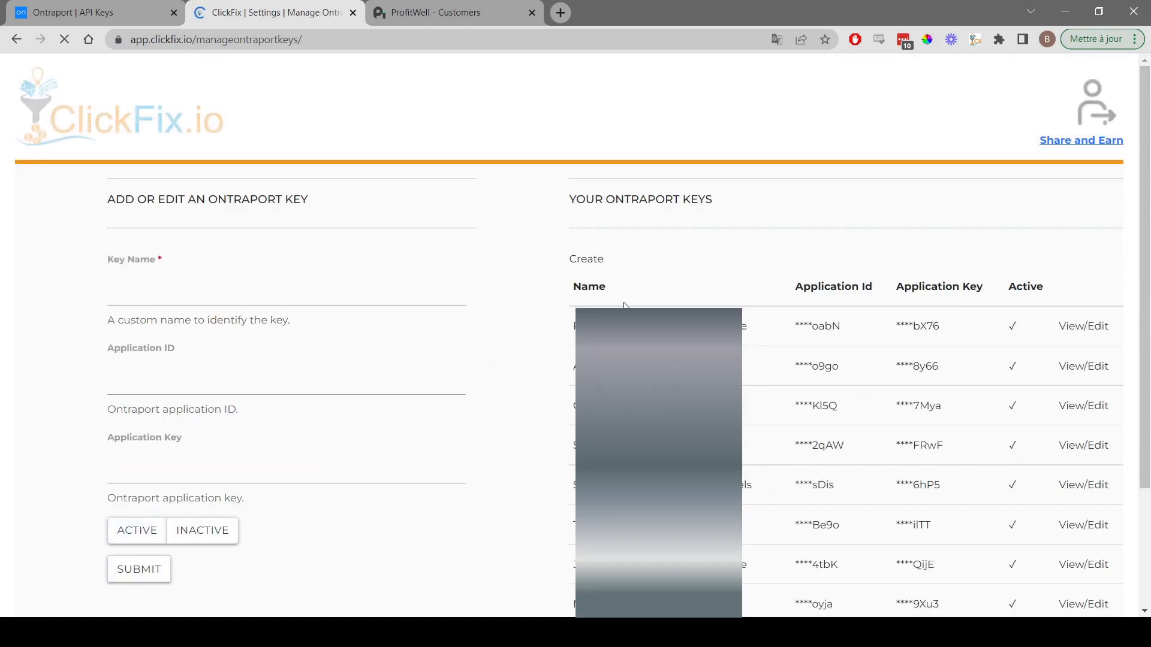
pyautogui.click(236, 282)
pyautogui.write('Demo Profit')
pyautogui.press('BackSpace')
pyautogui.write('Well')
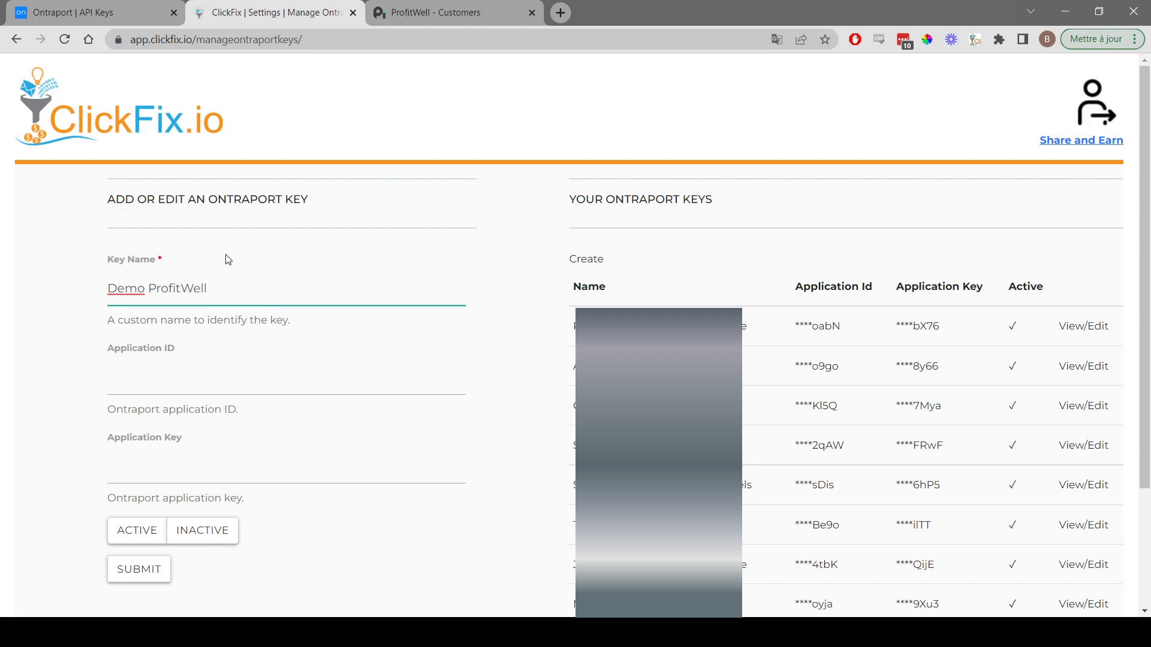
# Copy the API App ID from Ontraport into the Application ID field in ClickFix.
pyautogui.click(106, 12)
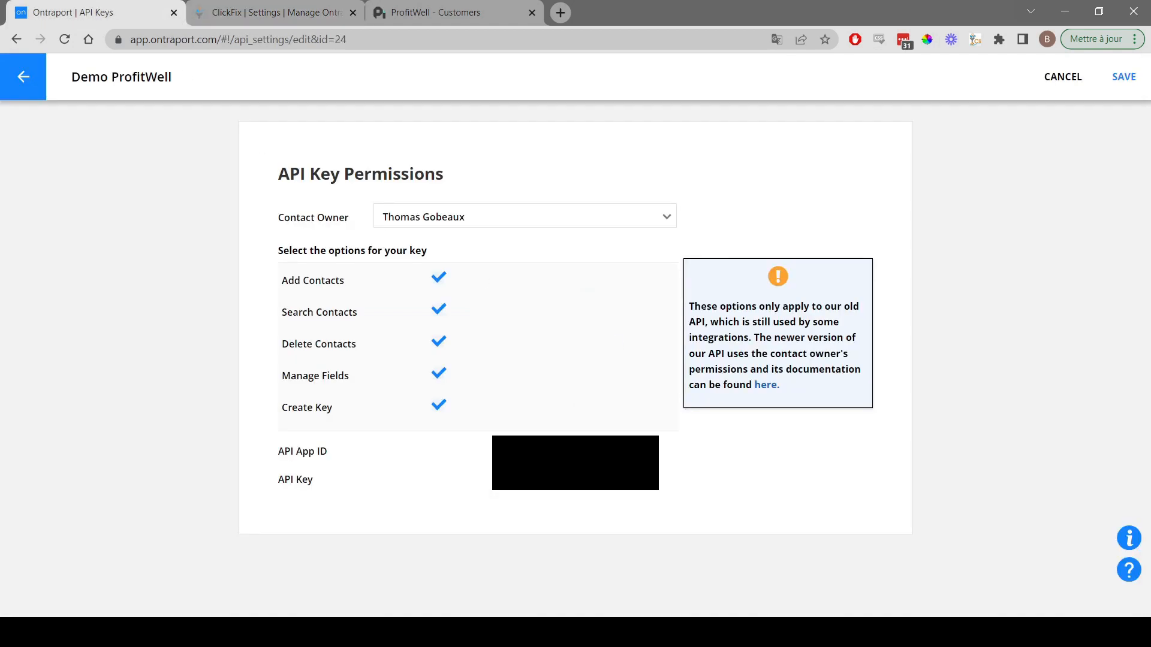
pyautogui.click(275, 12)
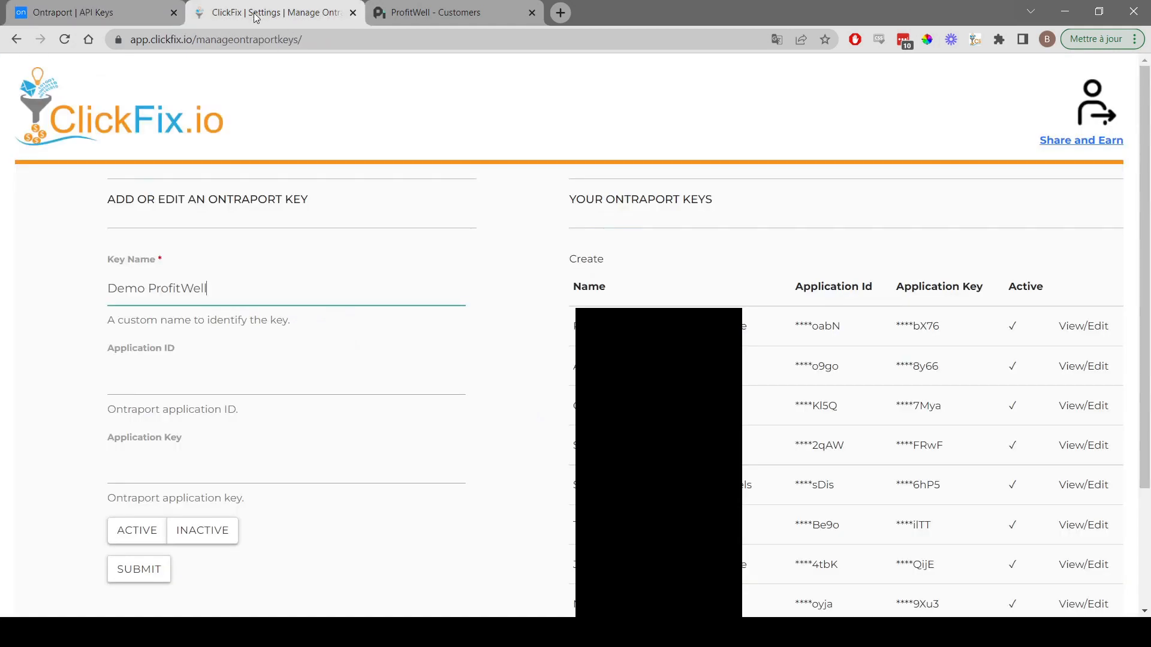
pyautogui.click(202, 370)
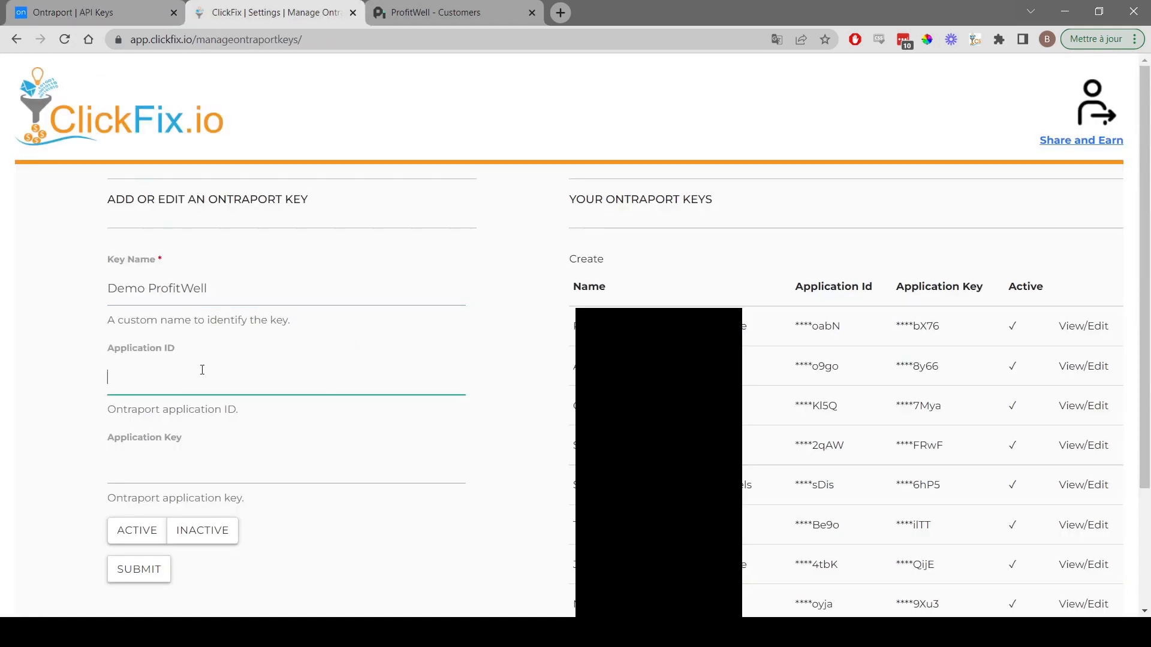
pyautogui.hotkey('ctrl', 'v')
pyautogui.click(3, 386)
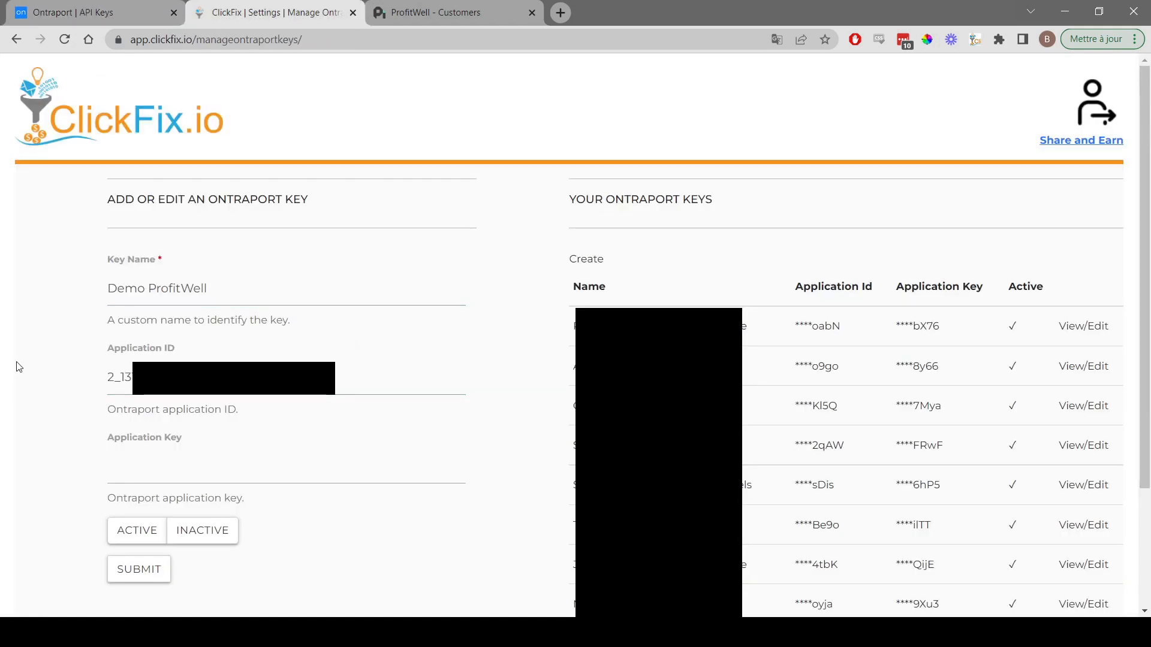
# Copy the API key from Ontraport into the Application Key field in ClickFix.
pyautogui.click(79, 23)
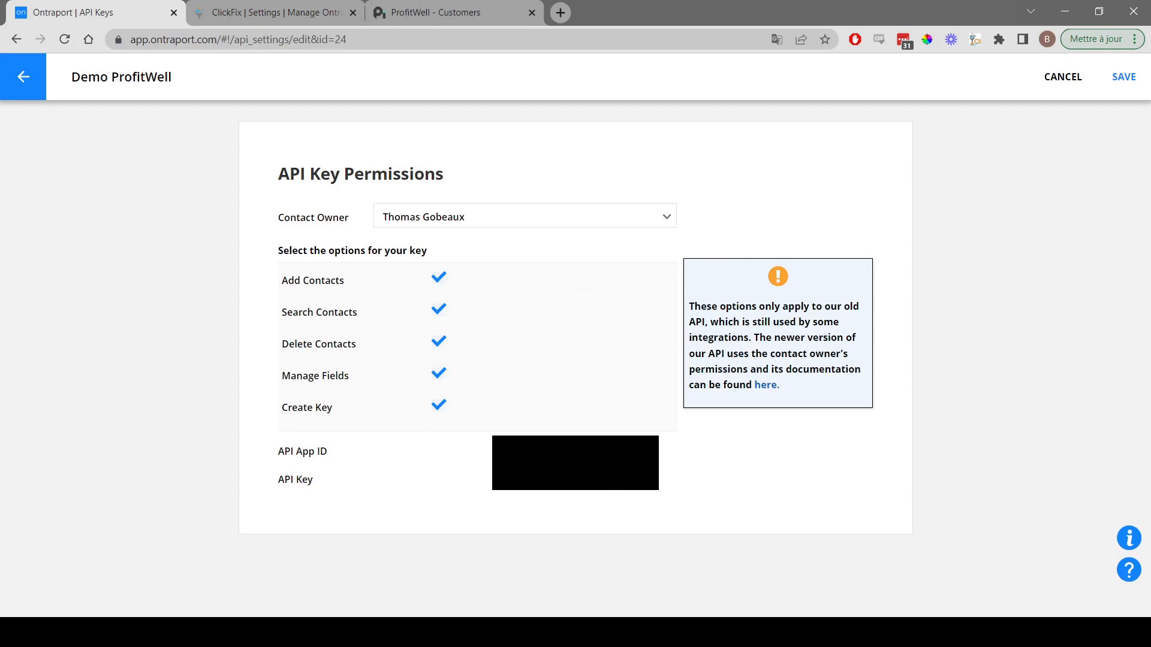
pyautogui.click(248, 17)
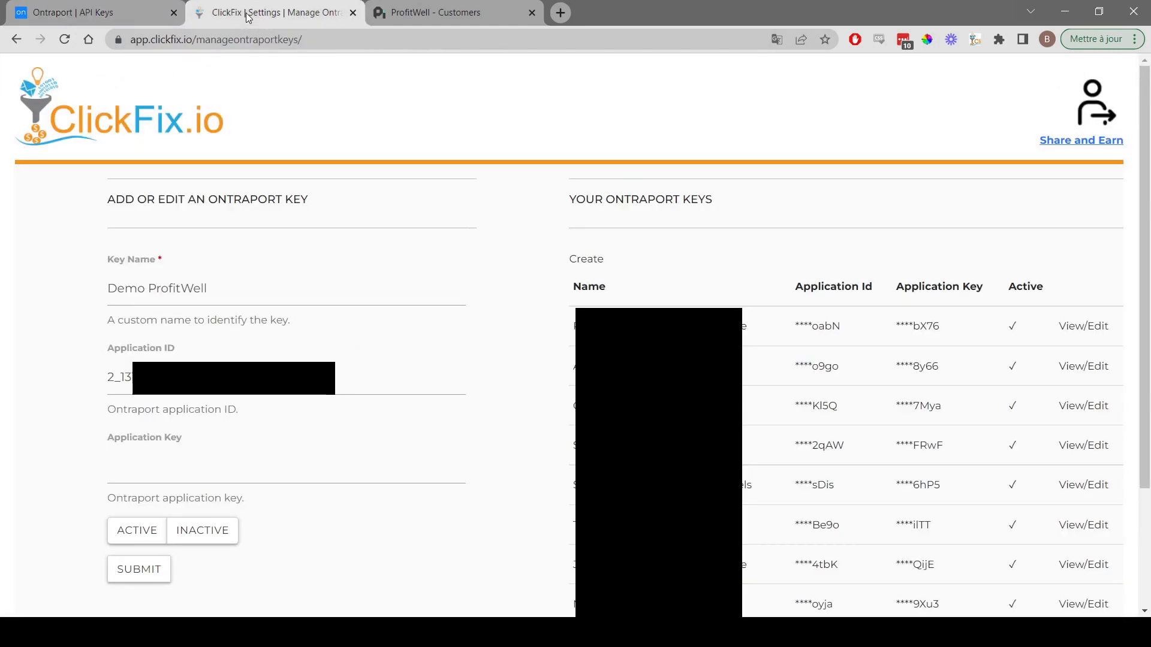
pyautogui.click(226, 479)
pyautogui.hotkey('ctrl', 'v')
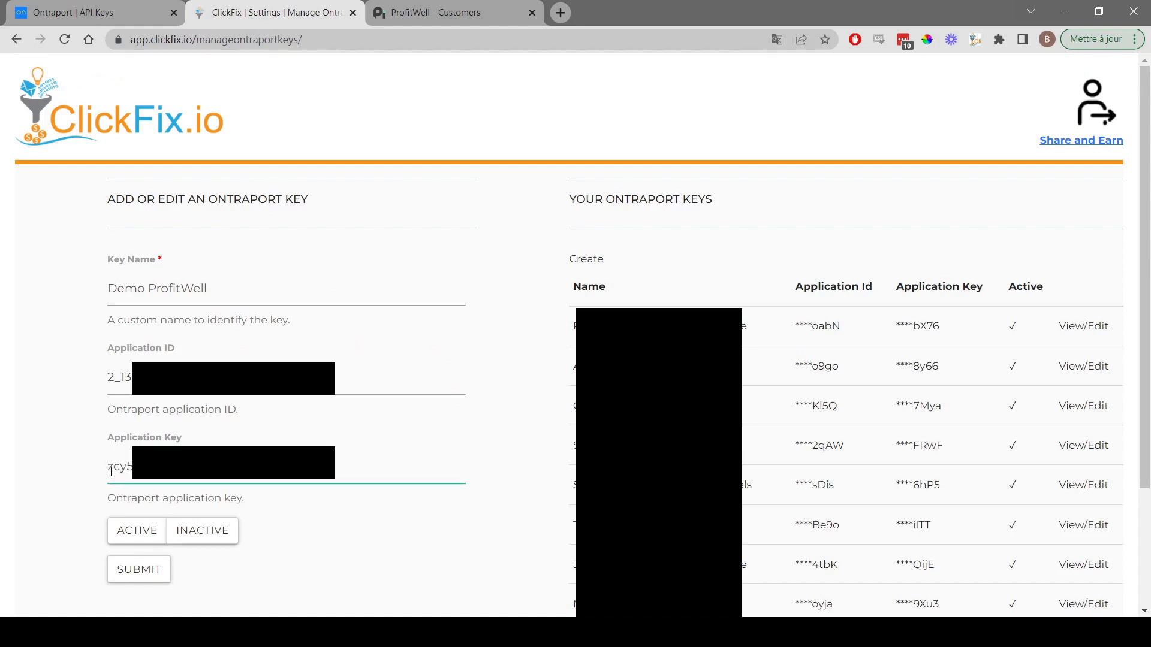
# Set the Ontraport key to active and submit it, returning to the ClickFix dashboard.
pyautogui.click(110, 377)
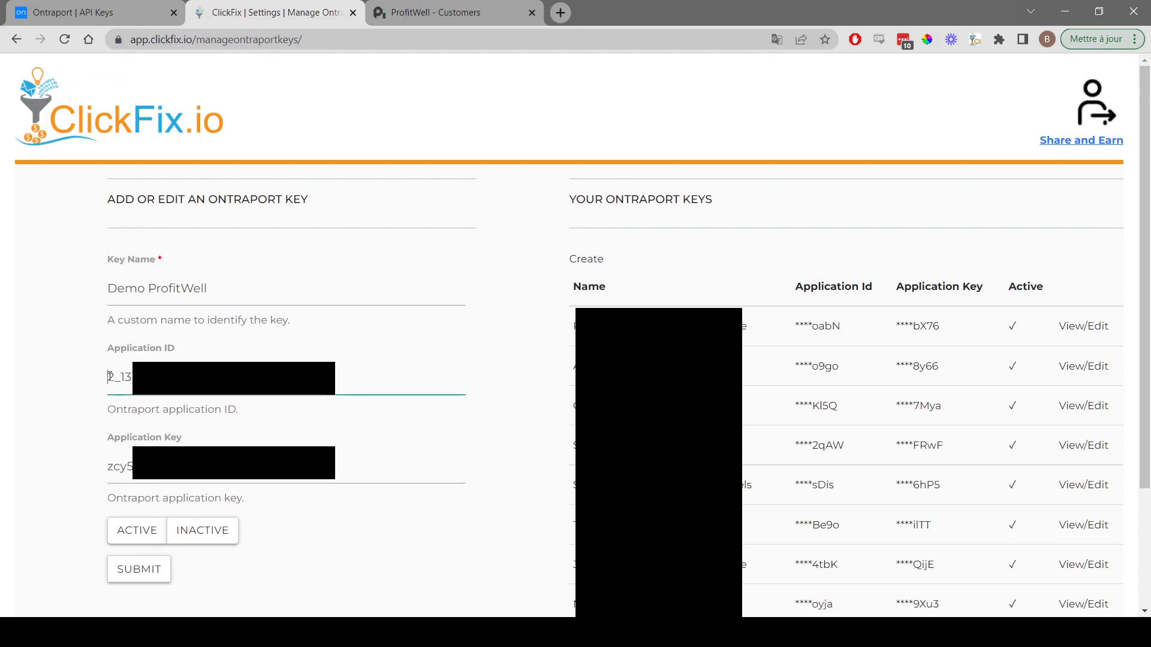
pyautogui.click(139, 538)
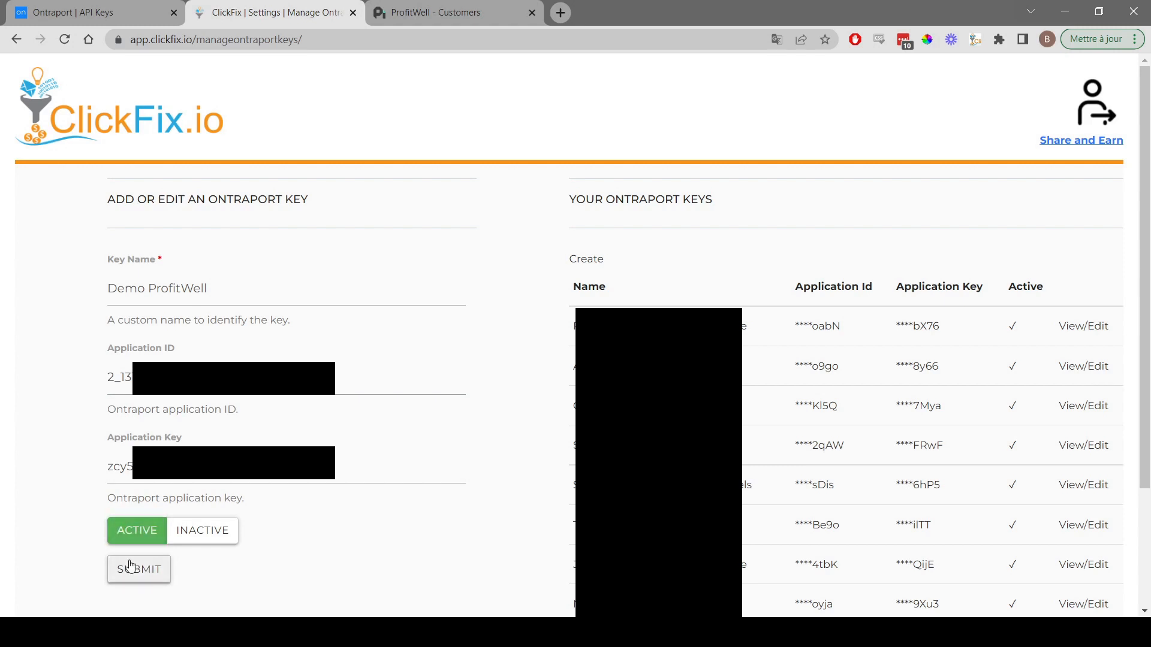
pyautogui.click(130, 565)
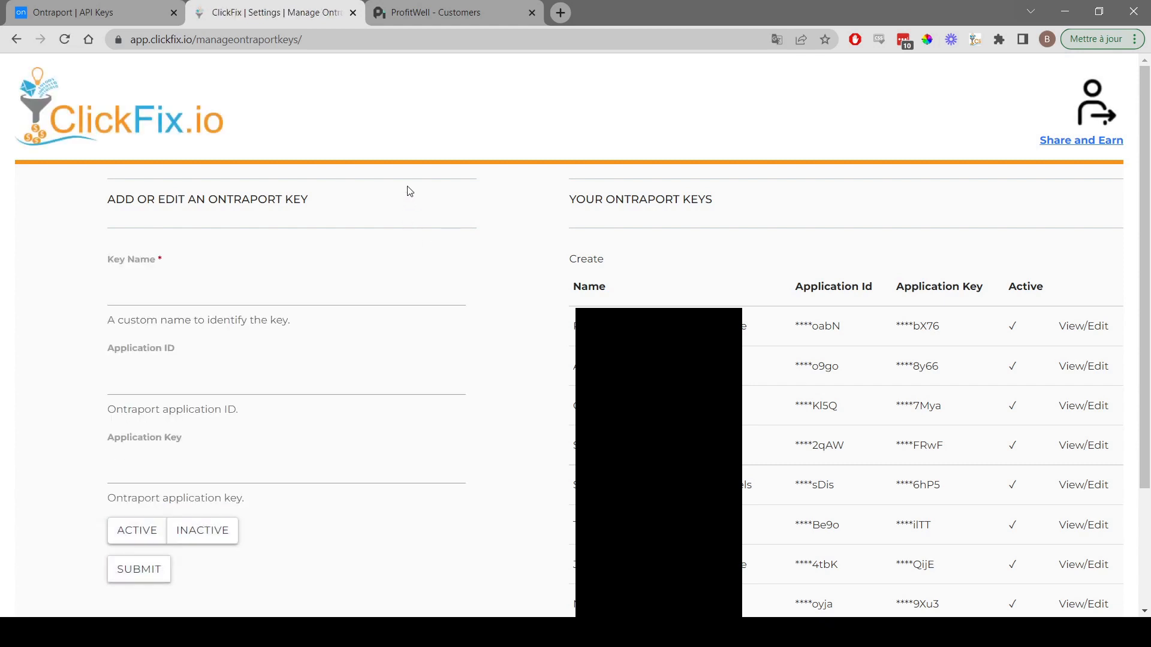
pyautogui.click(139, 113)
# Switch to ProfitWell and open the ProfitWell API integration in the account's integrations to get the API token.
pyautogui.click(444, 8)
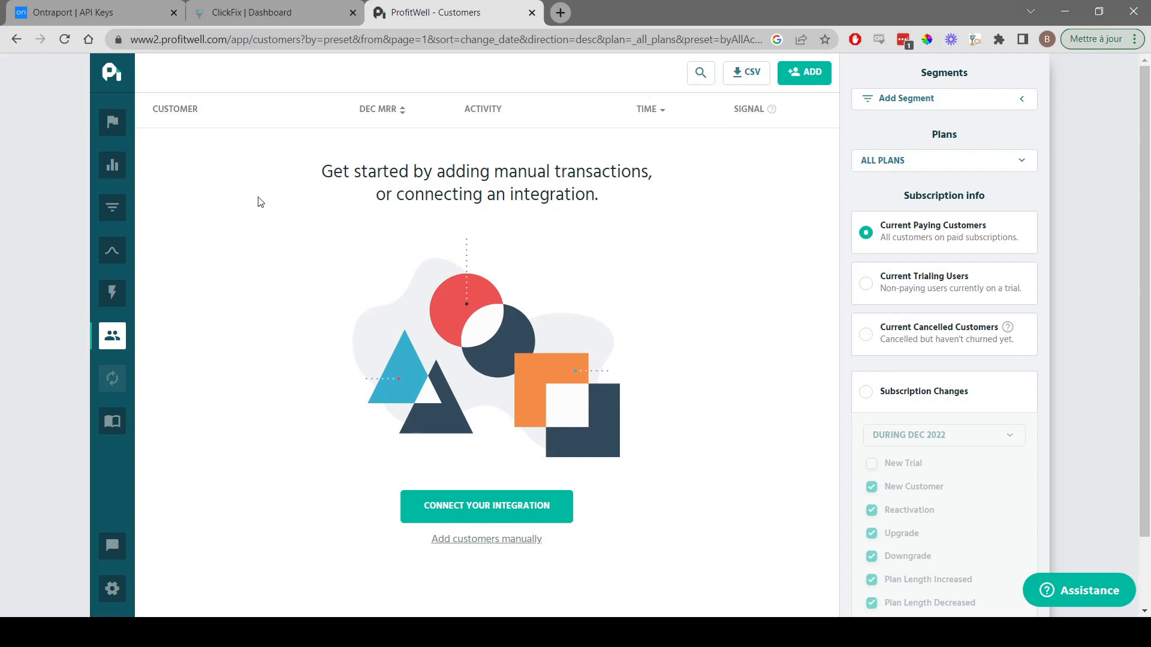
pyautogui.click(120, 595)
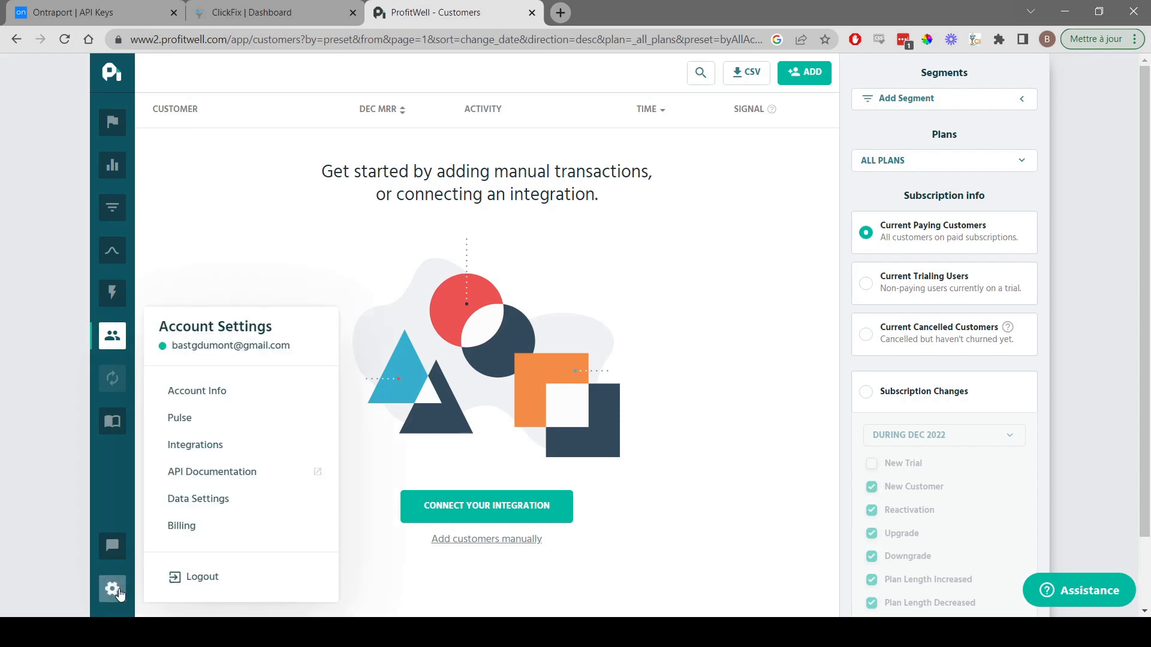
pyautogui.click(203, 447)
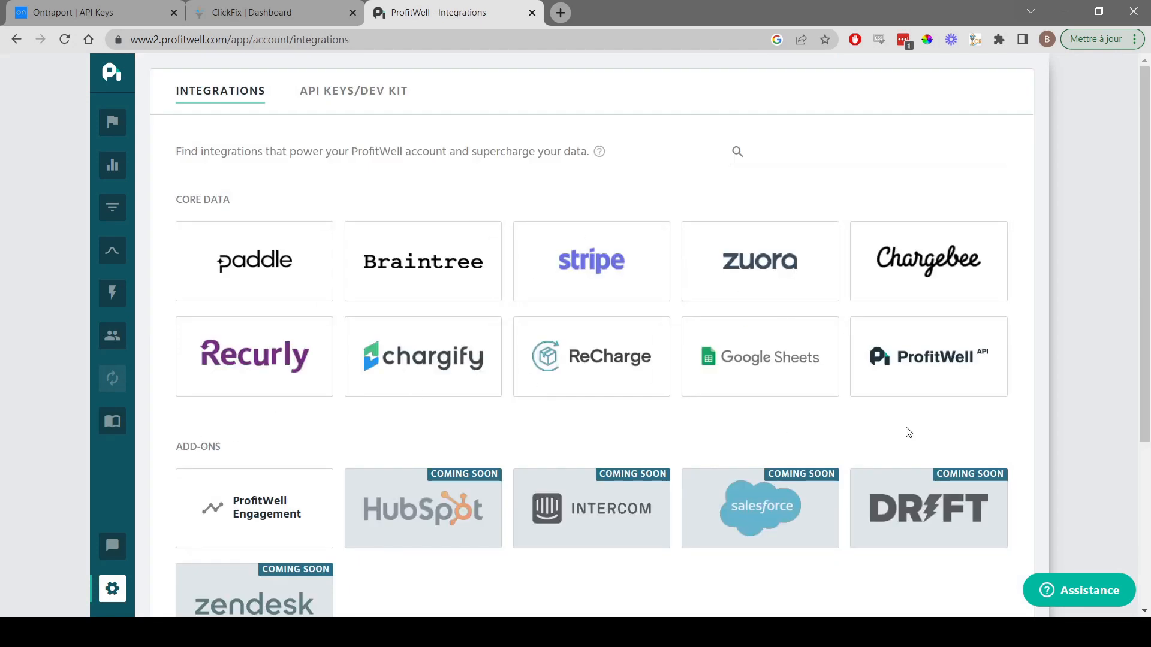
pyautogui.click(916, 371)
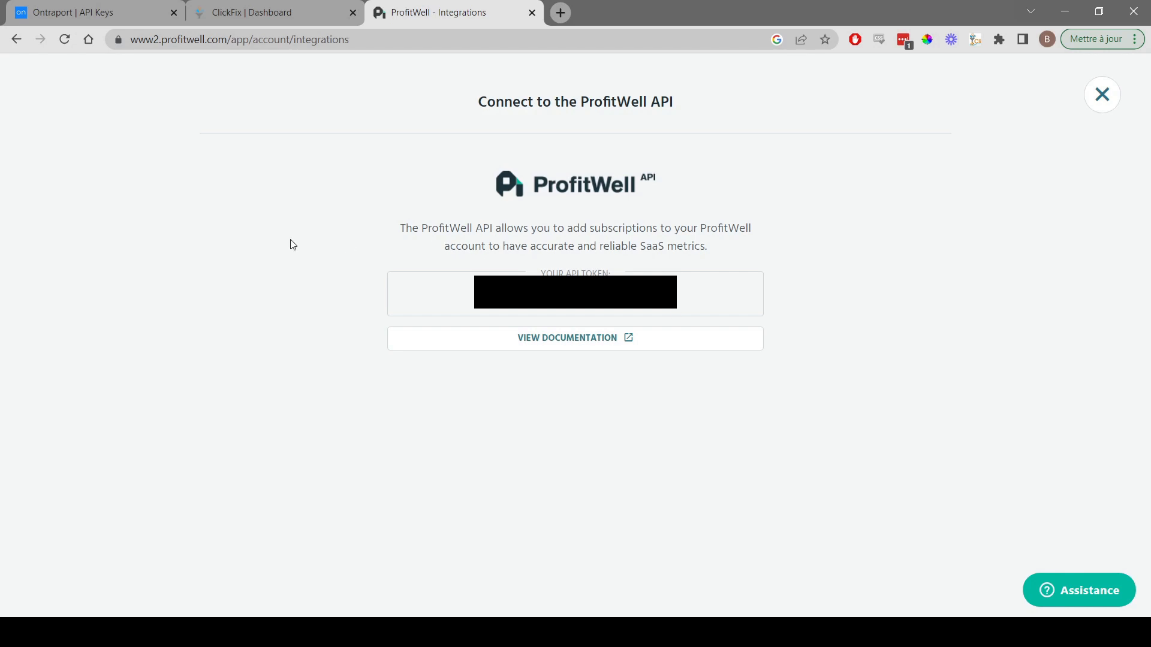
# Switch back to ClickFix and open the Profit Well Integration from the dashboard.
pyautogui.click(293, 5)
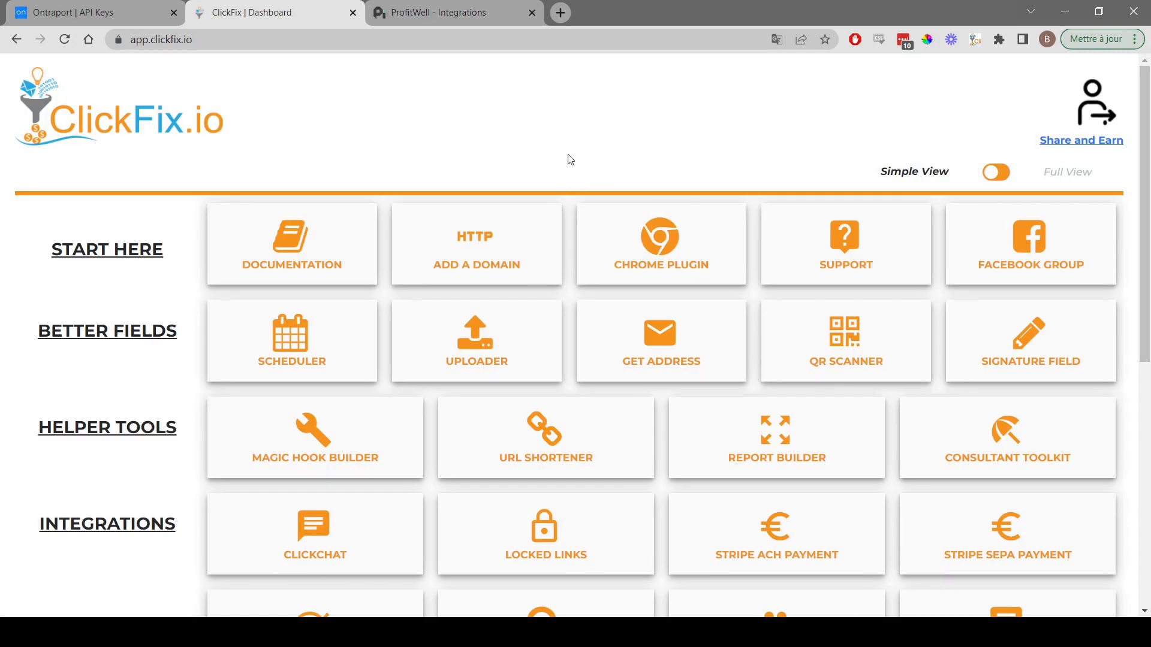
pyautogui.scroll(-3, 572, 144)
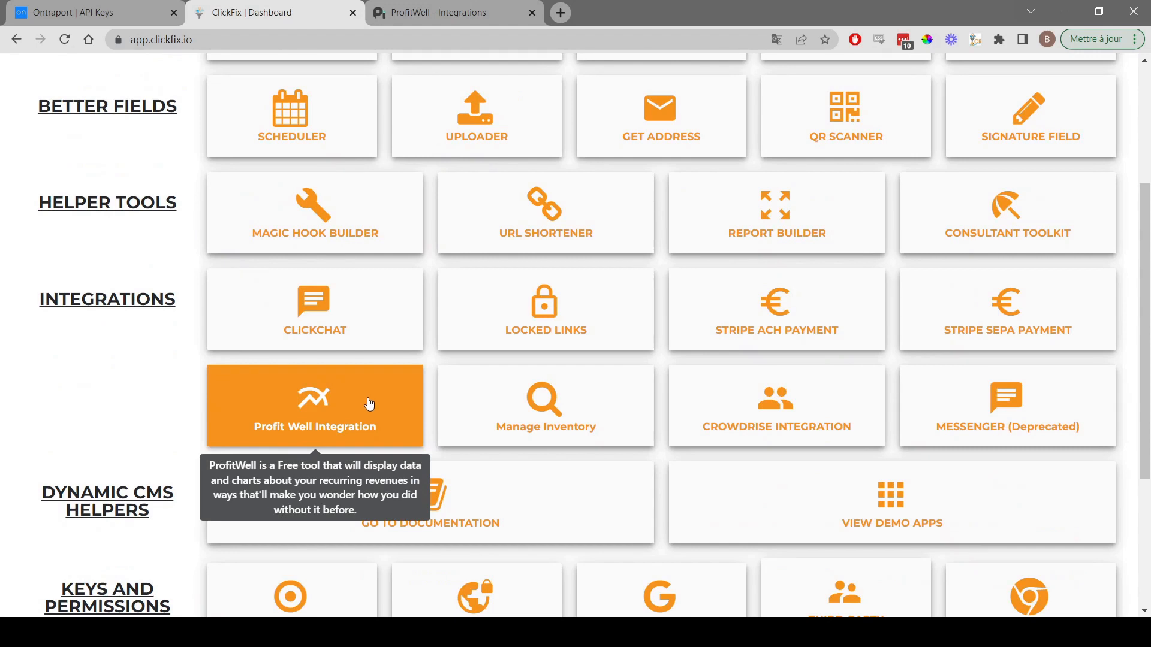
pyautogui.click(343, 400)
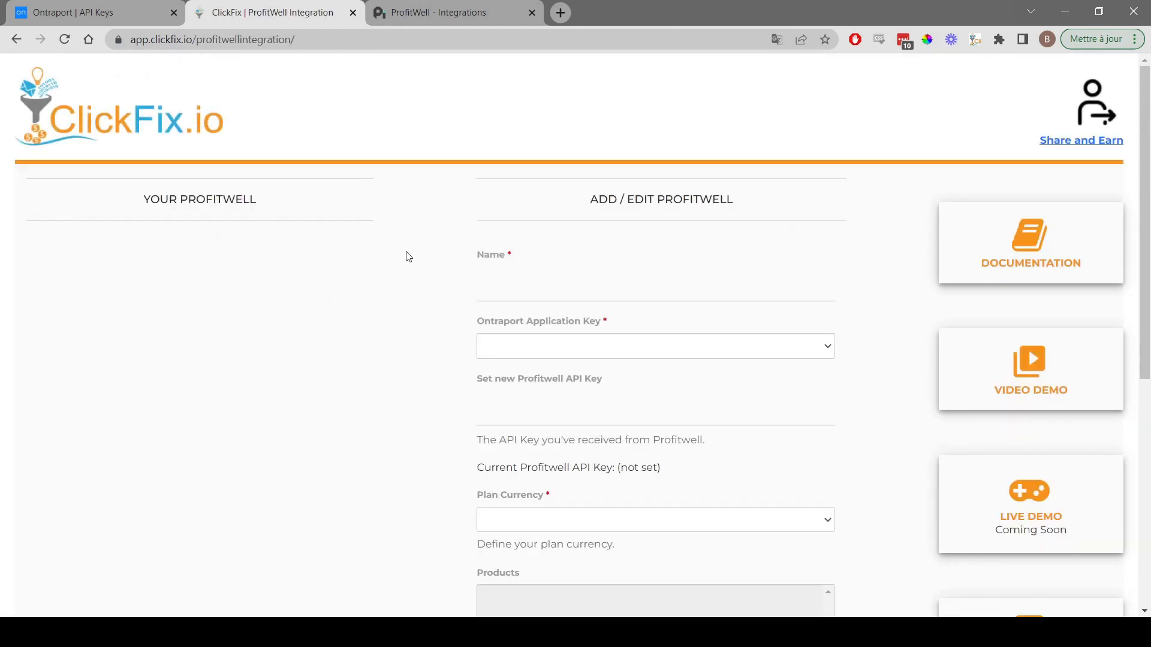
# Name the integration Demo ProfitWell and choose Demo ProfitWell as its Ontraport application key.
pyautogui.scroll(-1, 407, 256)
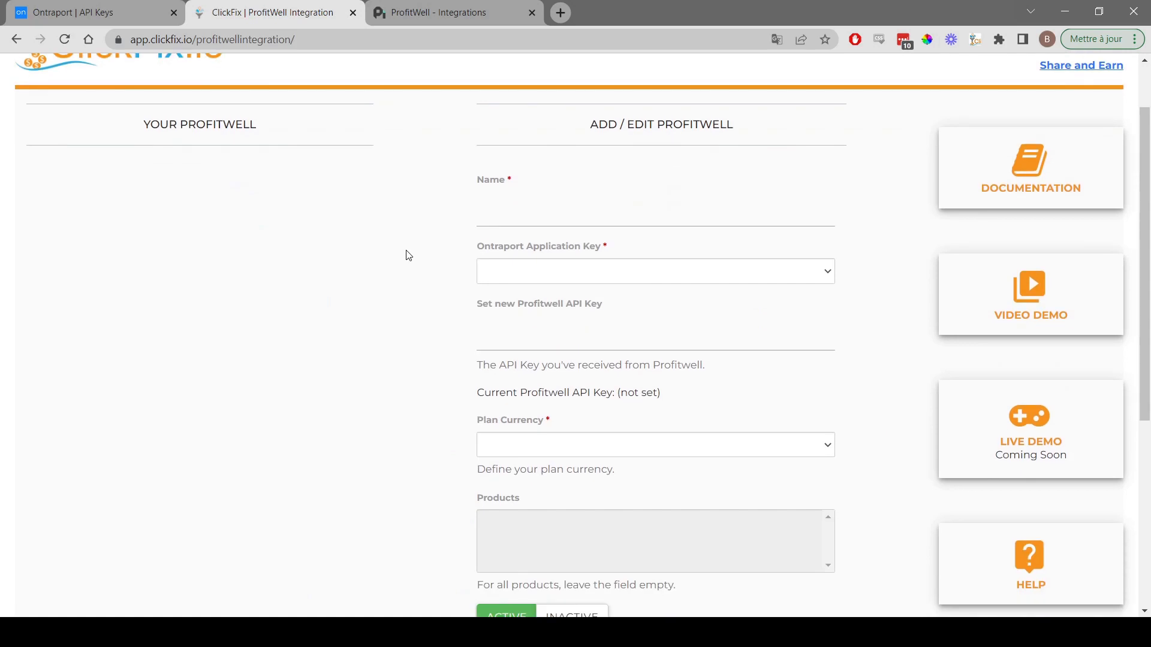
pyautogui.click(526, 211)
pyautogui.write('Demo ProfitWell')
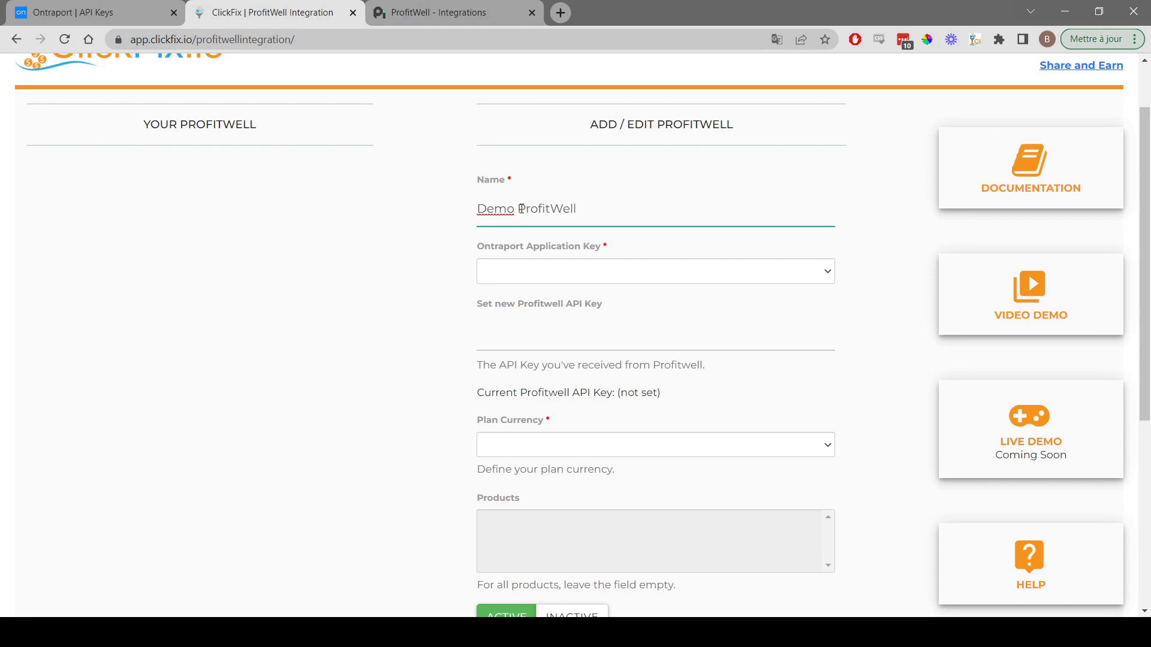
pyautogui.click(480, 166)
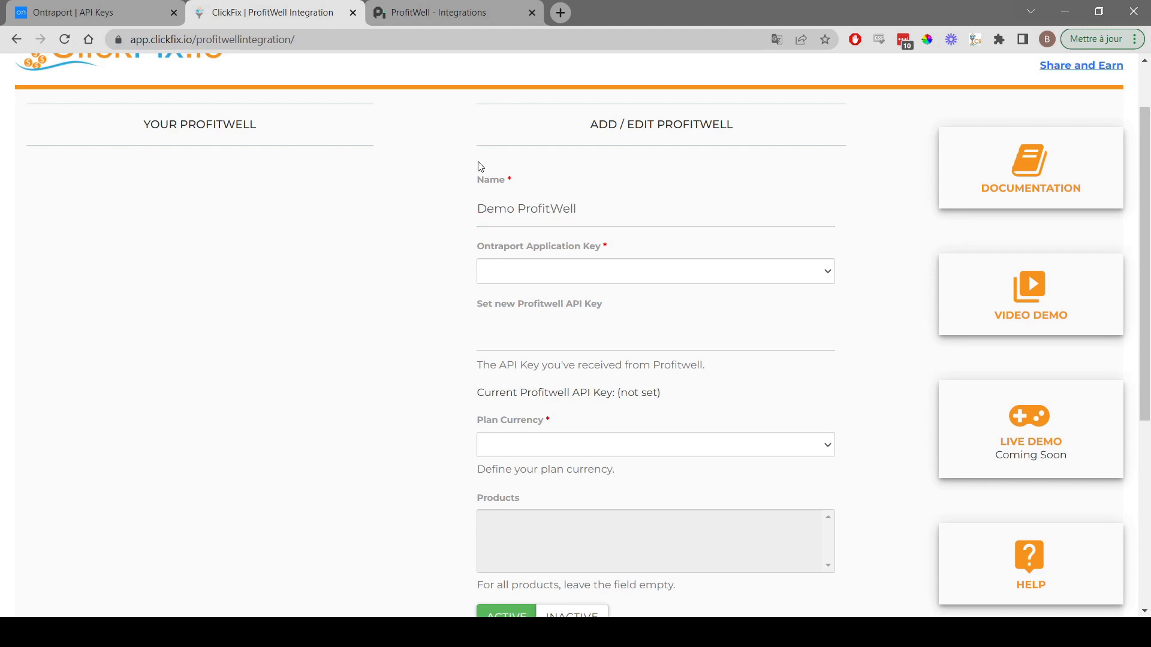
pyautogui.click(607, 279)
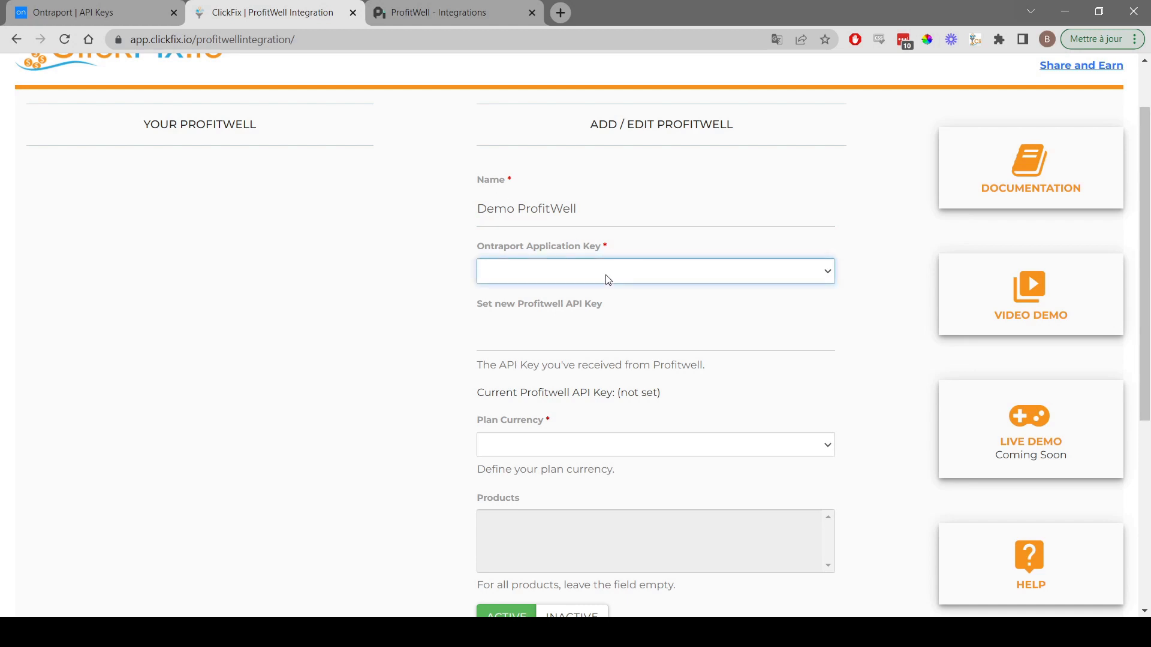
pyautogui.click(574, 433)
# Paste the ProfitWell API token as the new Profitwell API key and check its source in ProfitWell.
pyautogui.click(553, 334)
pyautogui.hotkey('ctrl', 'v')
pyautogui.click(389, 366)
pyautogui.scroll(-1, 433, 334)
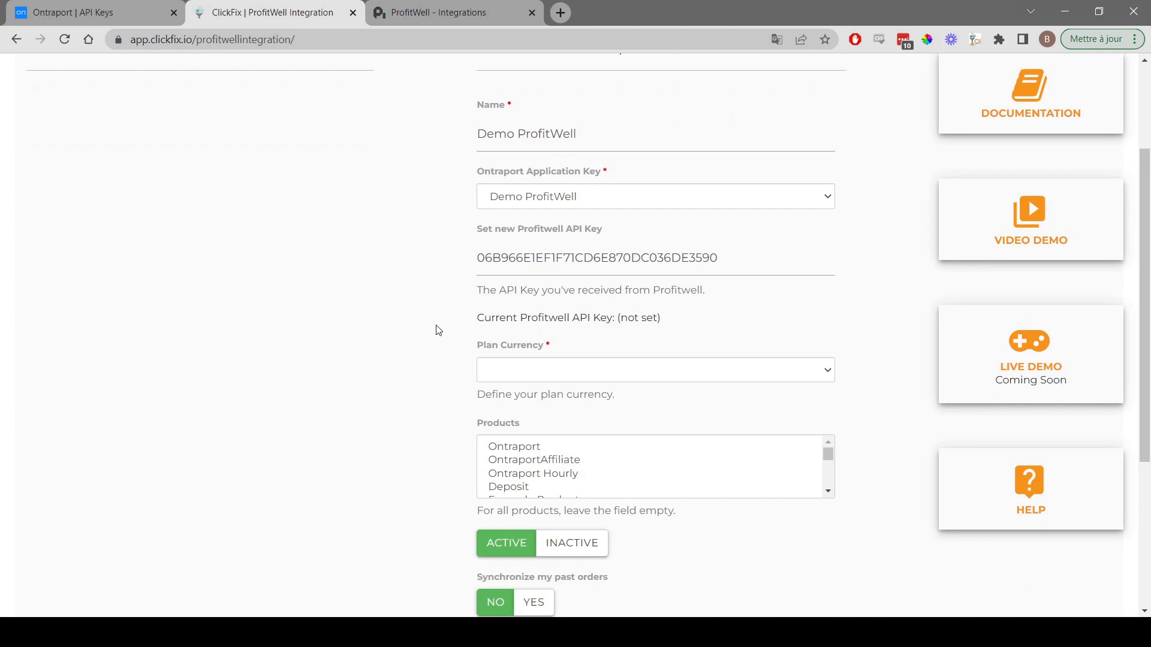
pyautogui.click(438, 12)
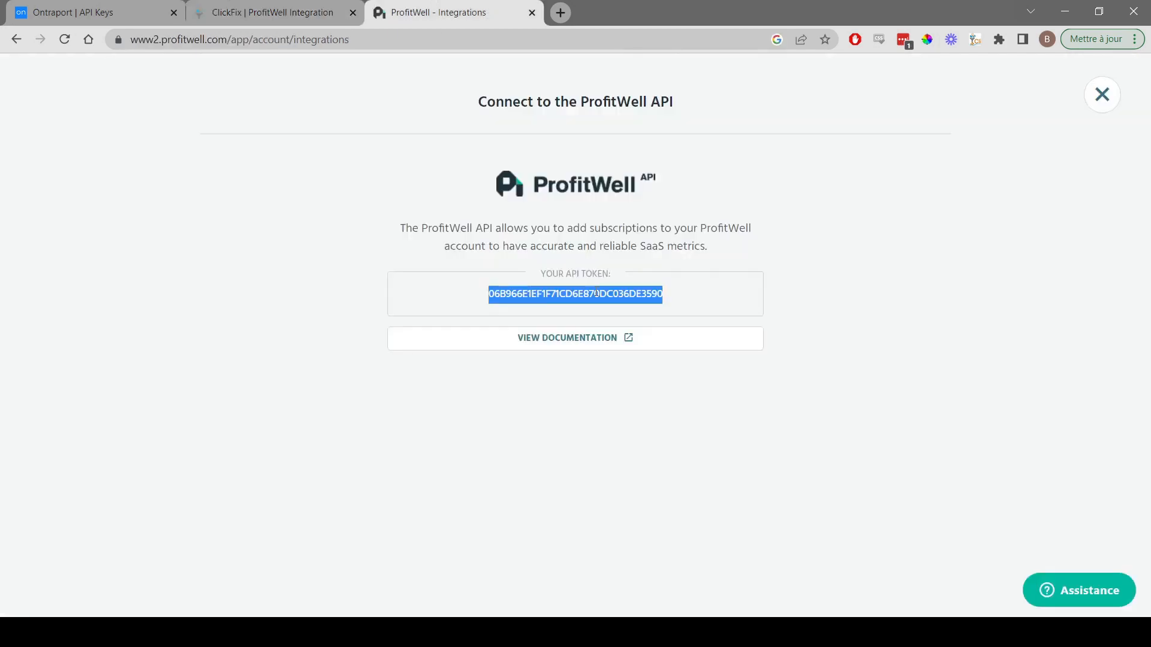
# Switch back to ClickFix and set the integration's plan currency to US Dollar.
pyautogui.click(261, 7)
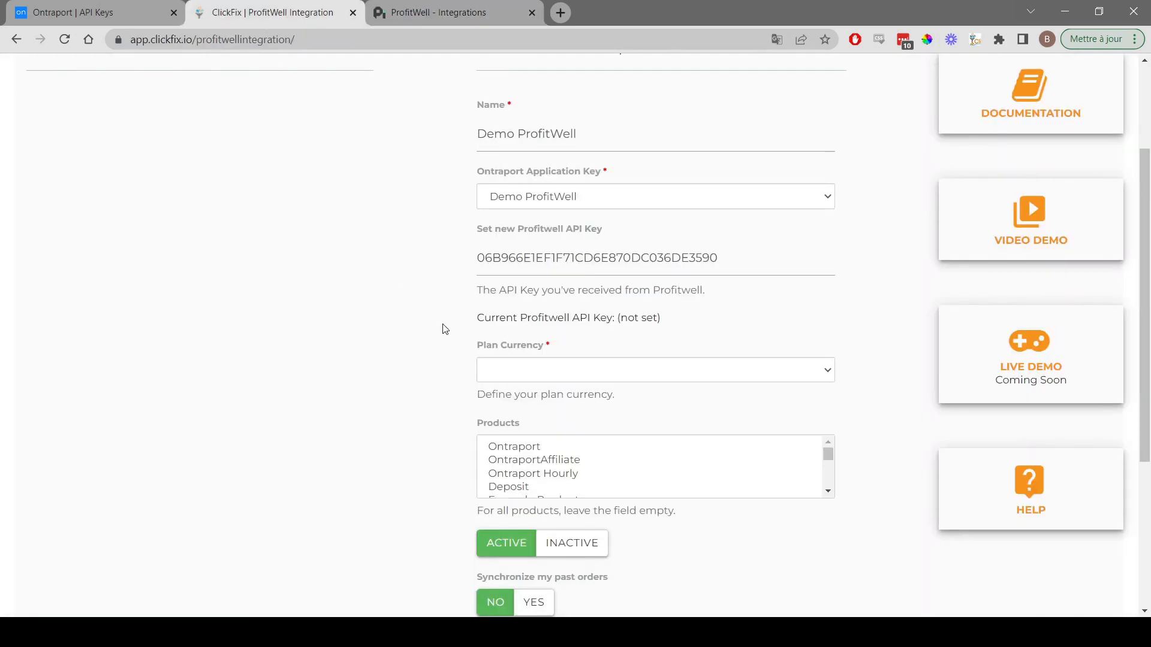
pyautogui.scroll(-1, 445, 312)
pyautogui.click(560, 293)
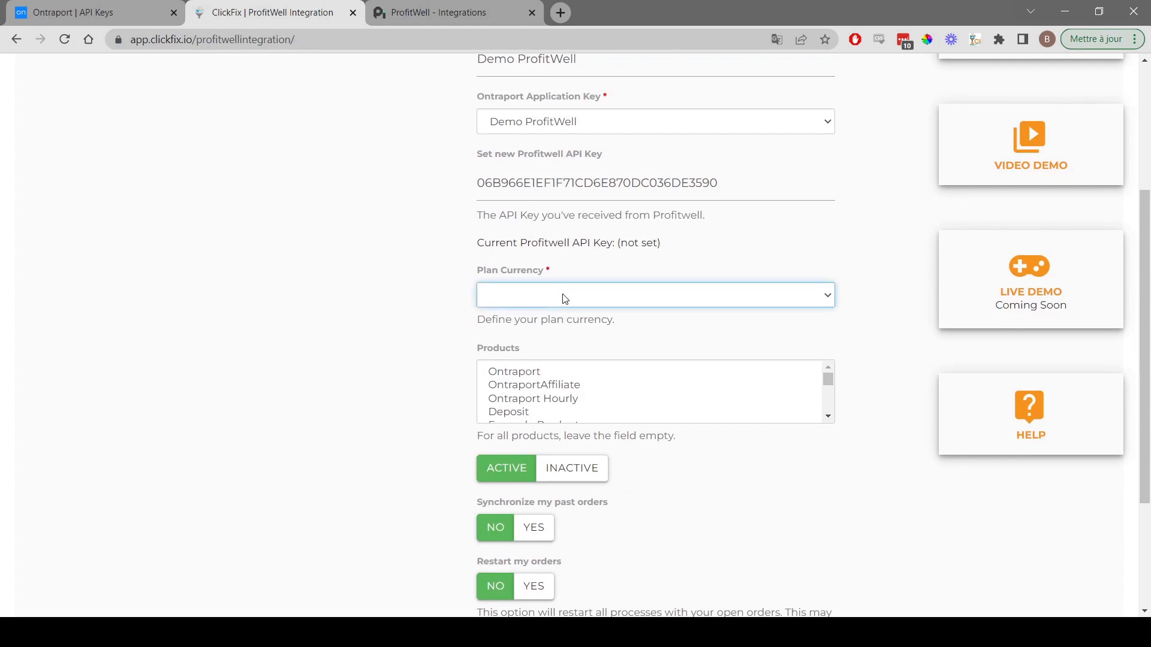
pyautogui.click(504, 576)
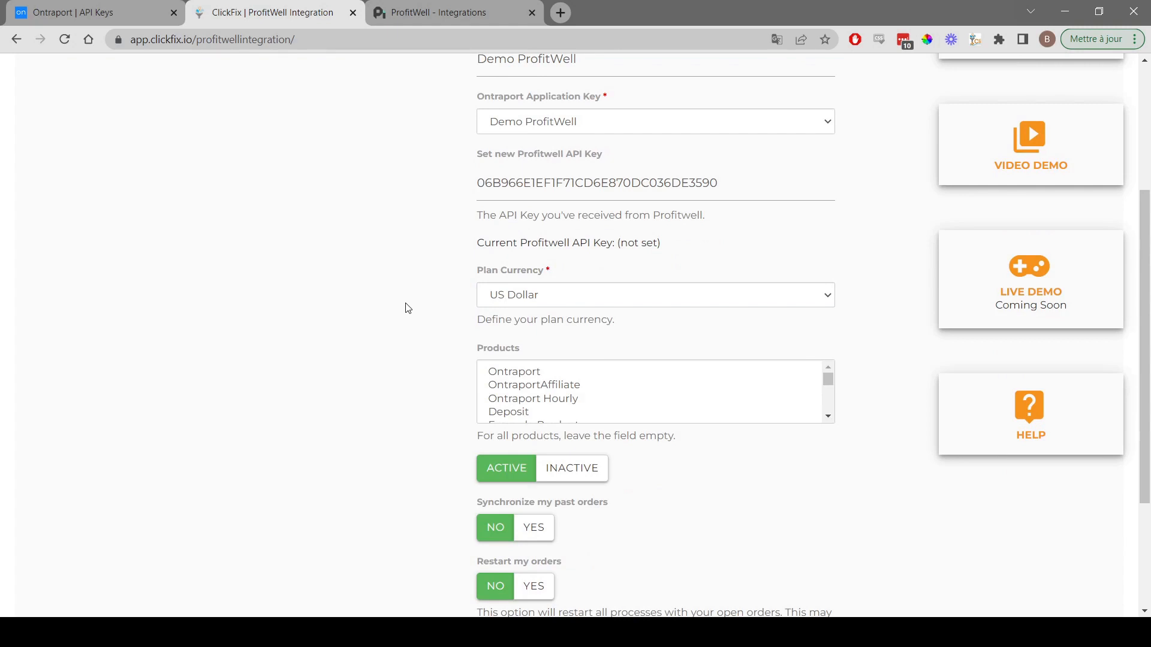
# Look through the Products list and select the Ontraport product for the integration.
pyautogui.scroll(-1, 406, 288)
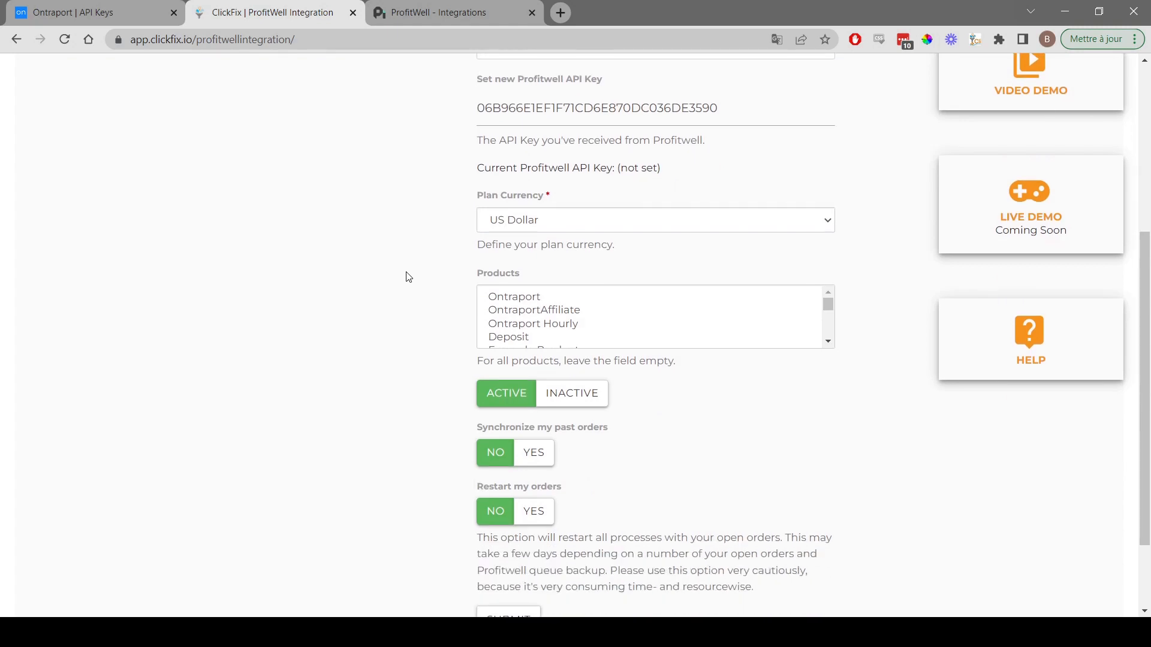
pyautogui.scroll(-3, 641, 300)
pyautogui.scroll(1, 642, 299)
pyautogui.scroll(-3, 642, 300)
pyautogui.scroll(-2, 619, 318)
pyautogui.scroll(5, 618, 321)
pyautogui.click(490, 301)
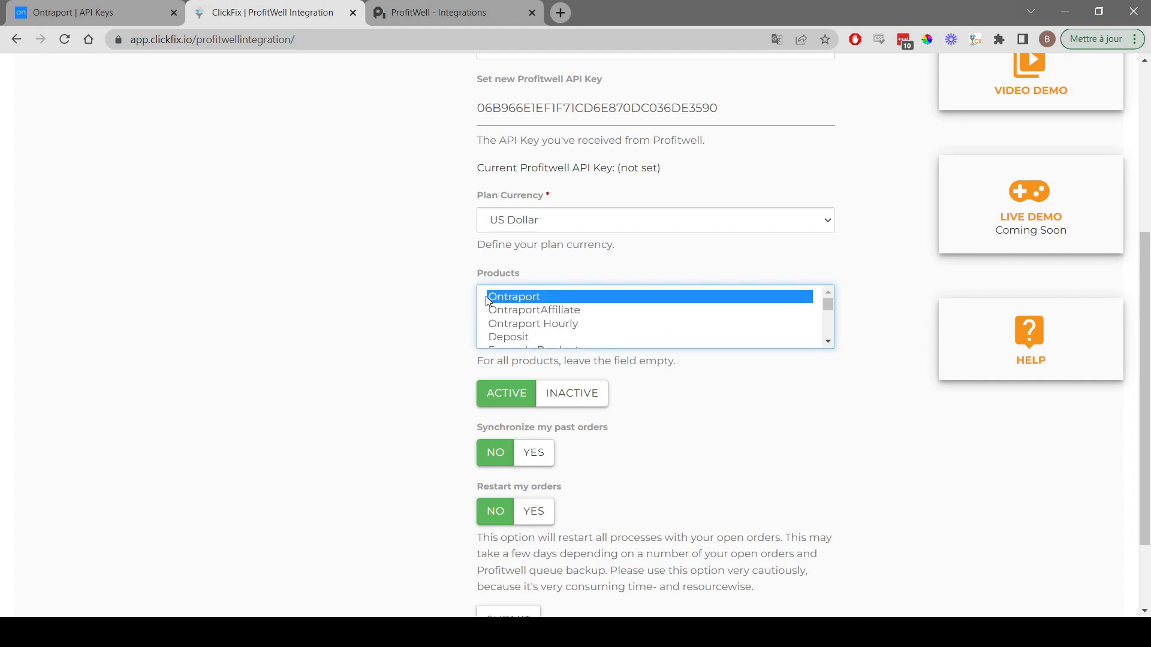
pyautogui.click(519, 308)
pyautogui.click(512, 302)
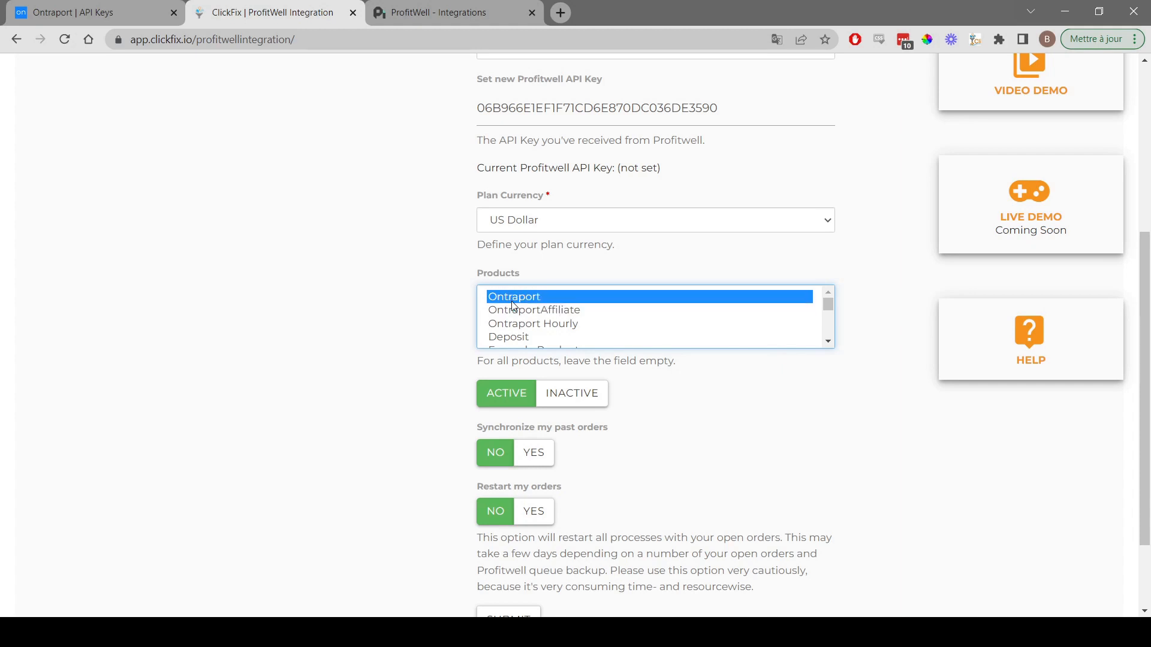
pyautogui.click(564, 277)
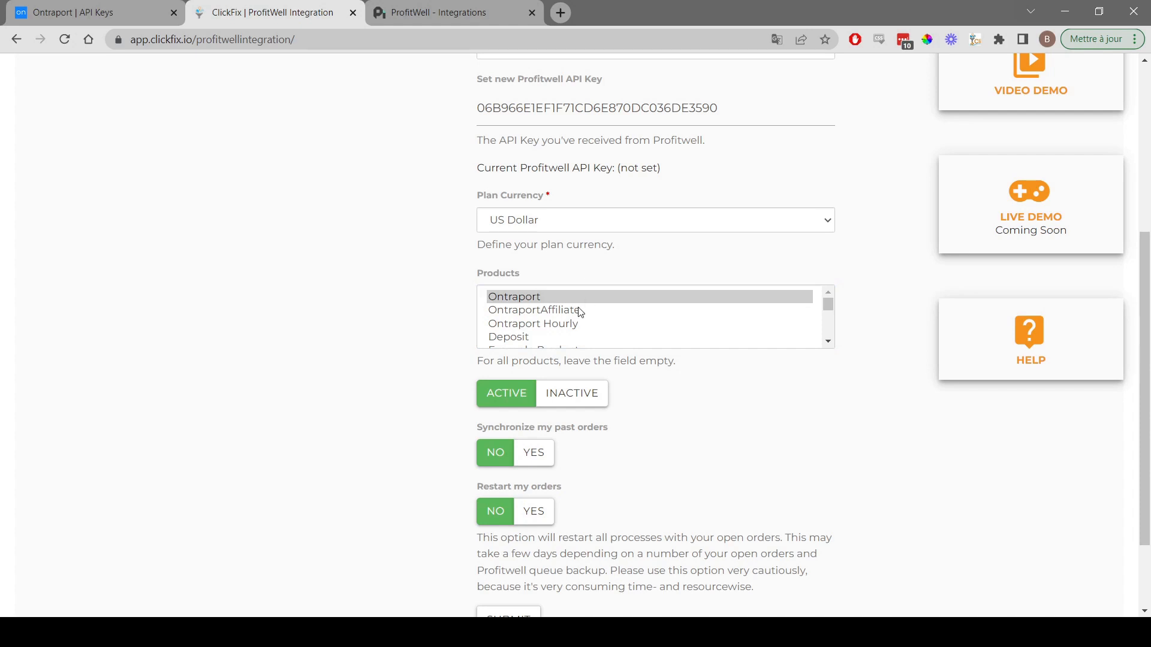
pyautogui.scroll(-2, 577, 312)
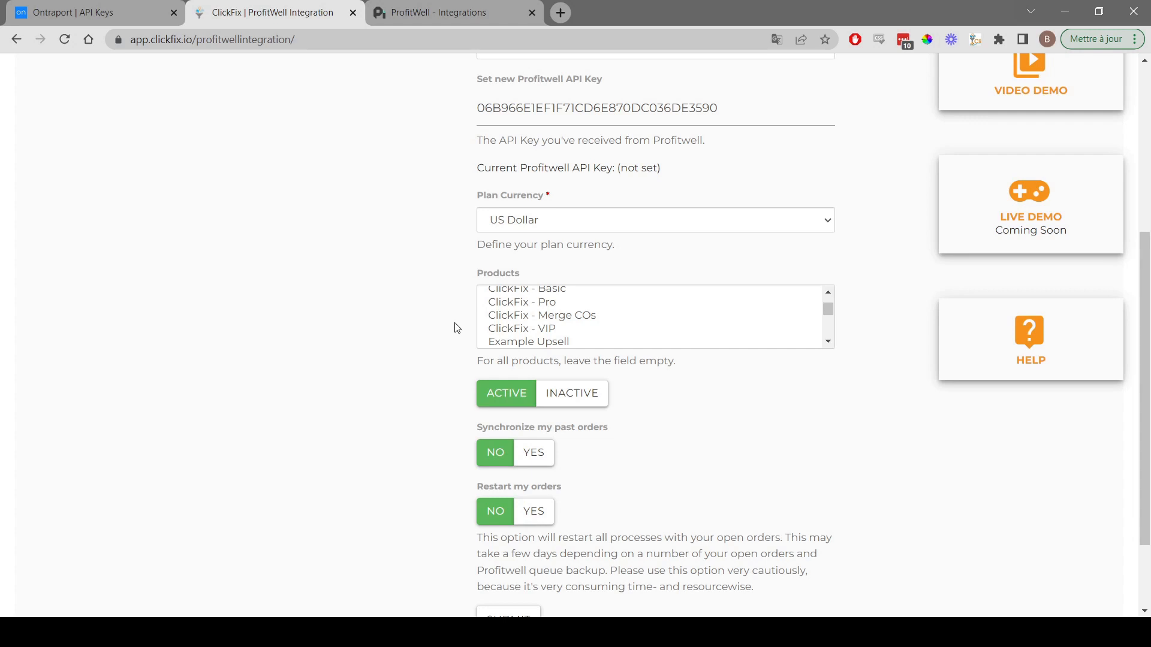
# Enable synchronization of past orders and submit the ProfitWell integration.
pyautogui.scroll(-1, 462, 311)
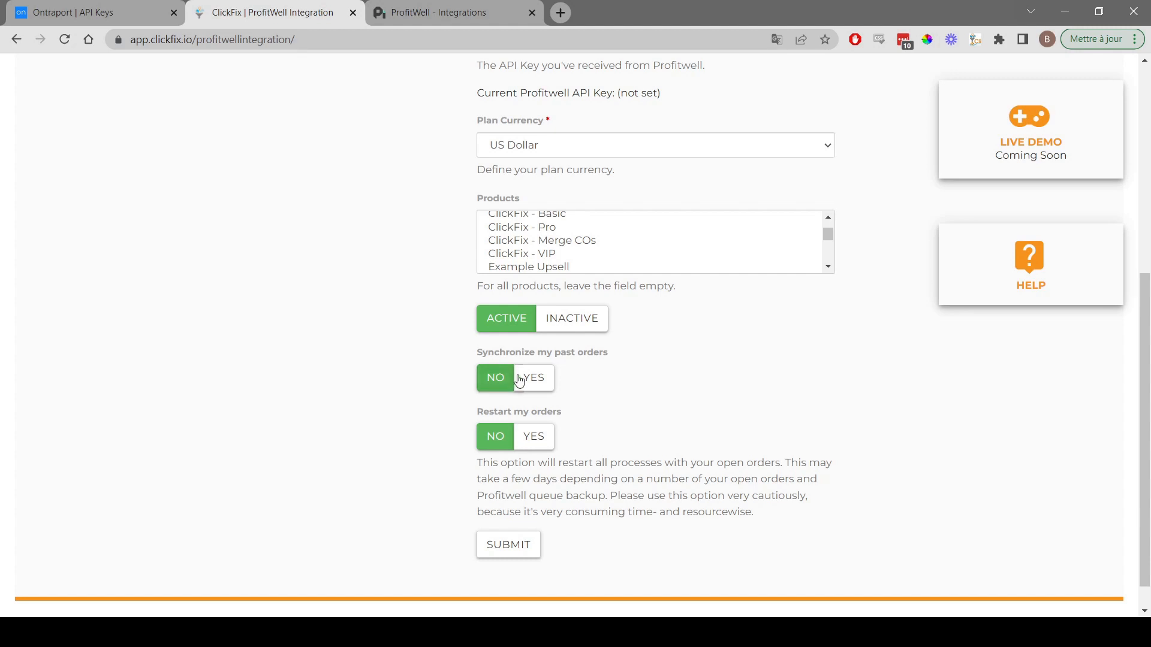
pyautogui.click(532, 391)
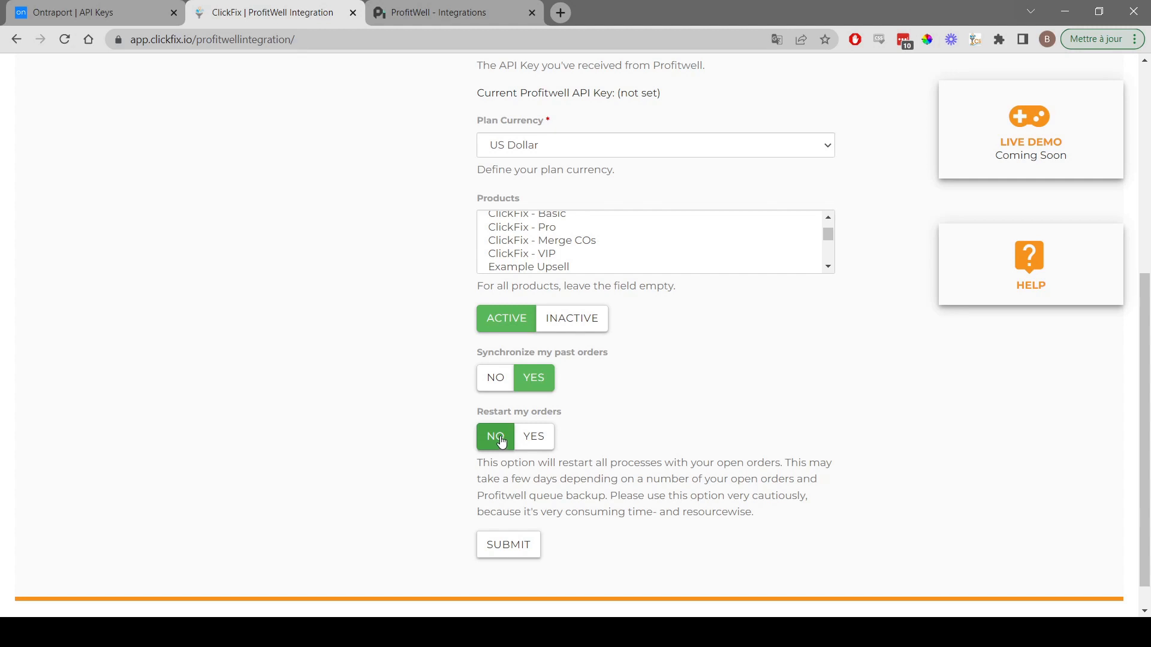
pyautogui.click(517, 549)
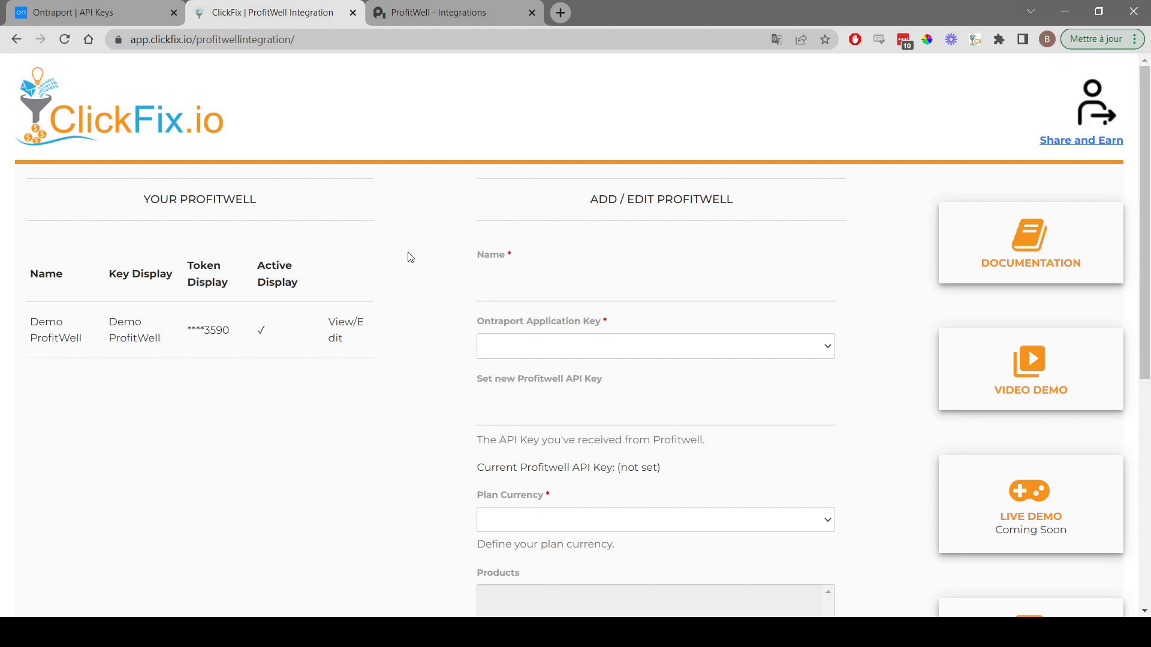
# Open the help section of the ProfitWell integration page to view the FAQ and support options.
pyautogui.scroll(-4, 417, 258)
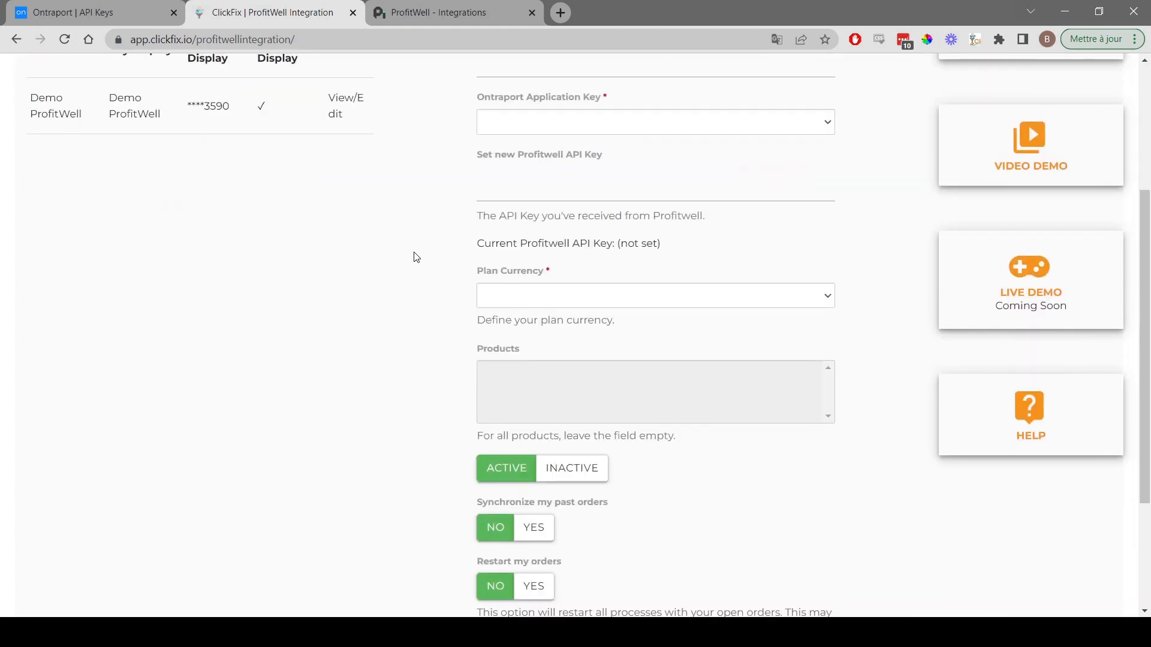
pyautogui.click(1041, 408)
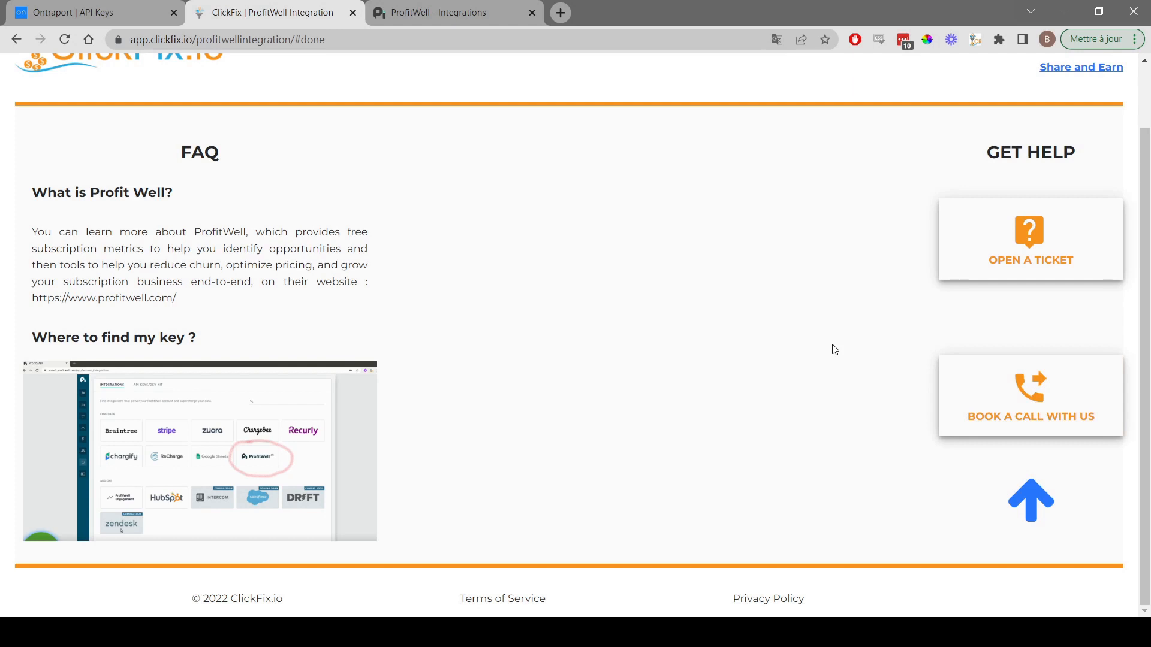
pyautogui.click(540, 632)
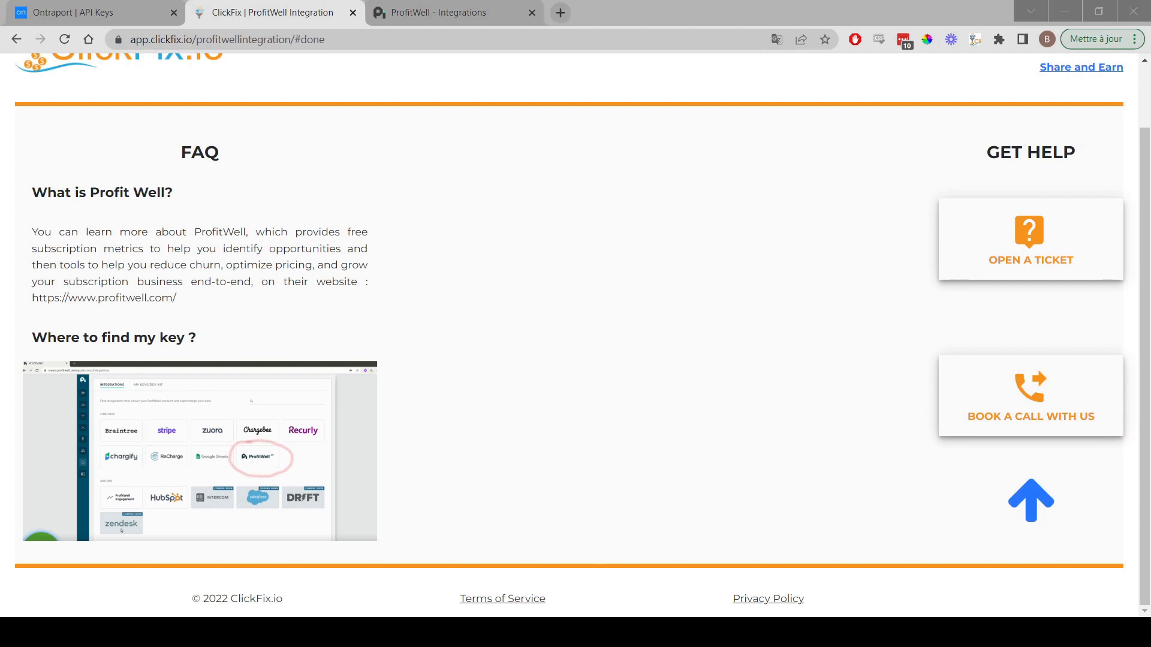